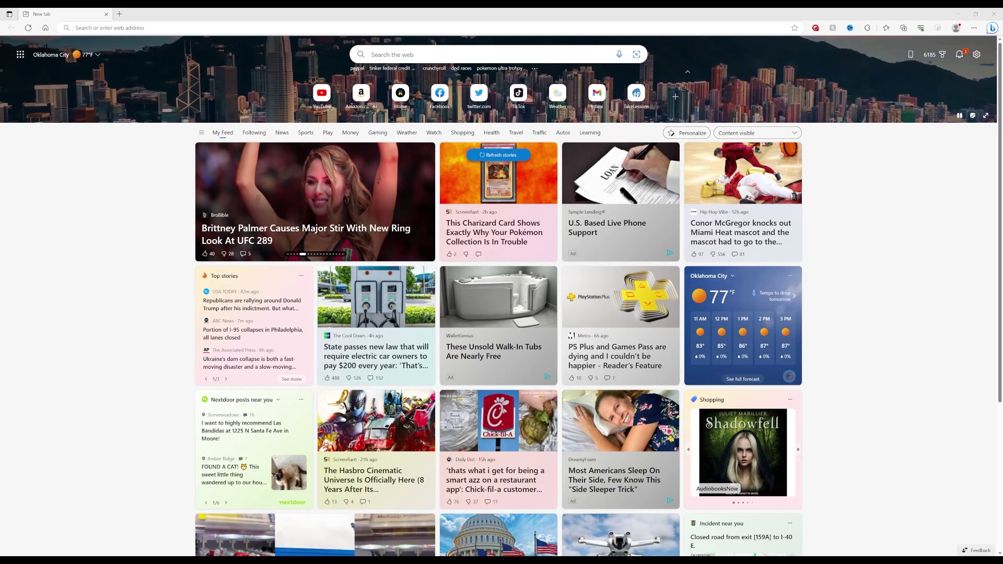
- Load platform.openai.com and sign in with the chosen Google account
{"action": "left_click", "coordinate": [158, 28]}
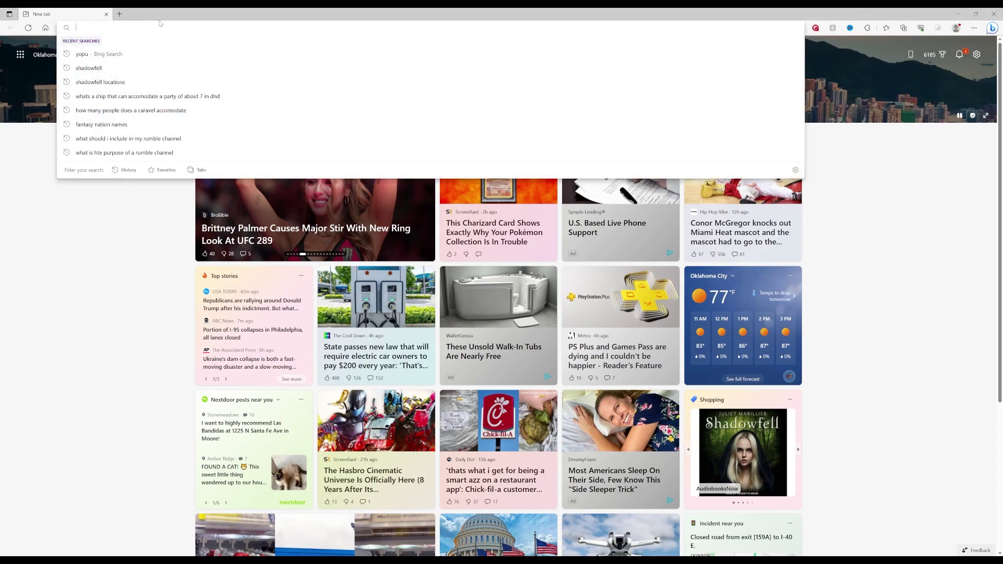
{"action": "type", "text": "https://platform.openai.com/"}
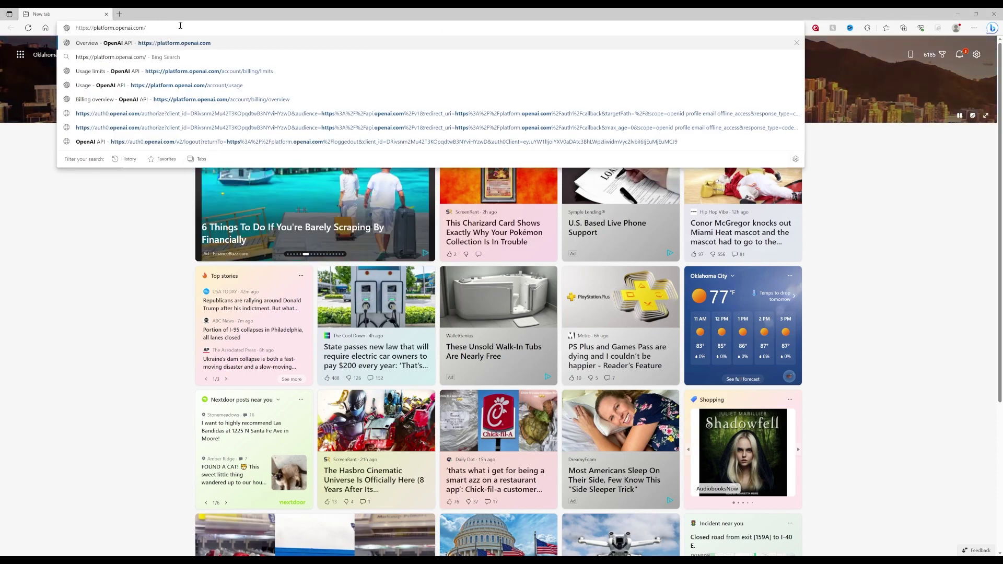
{"action": "key", "text": "Return"}
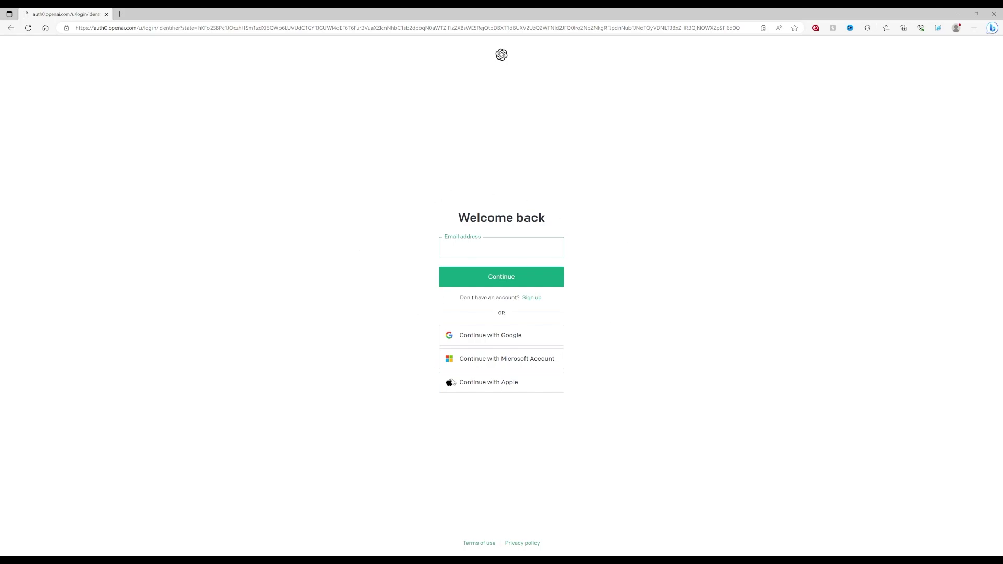
{"action": "left_click", "coordinate": [486, 338]}
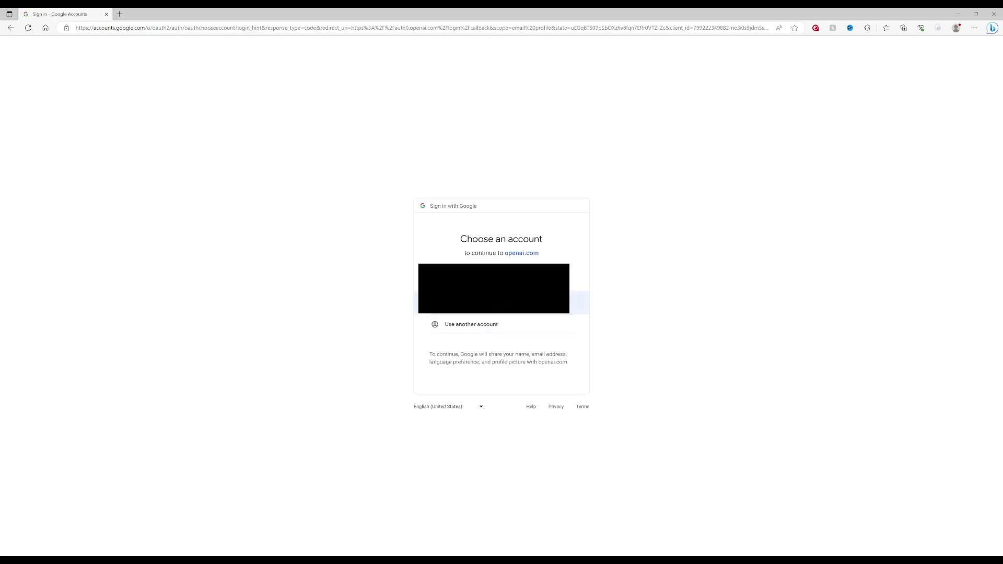
{"action": "left_click", "coordinate": [575, 278]}
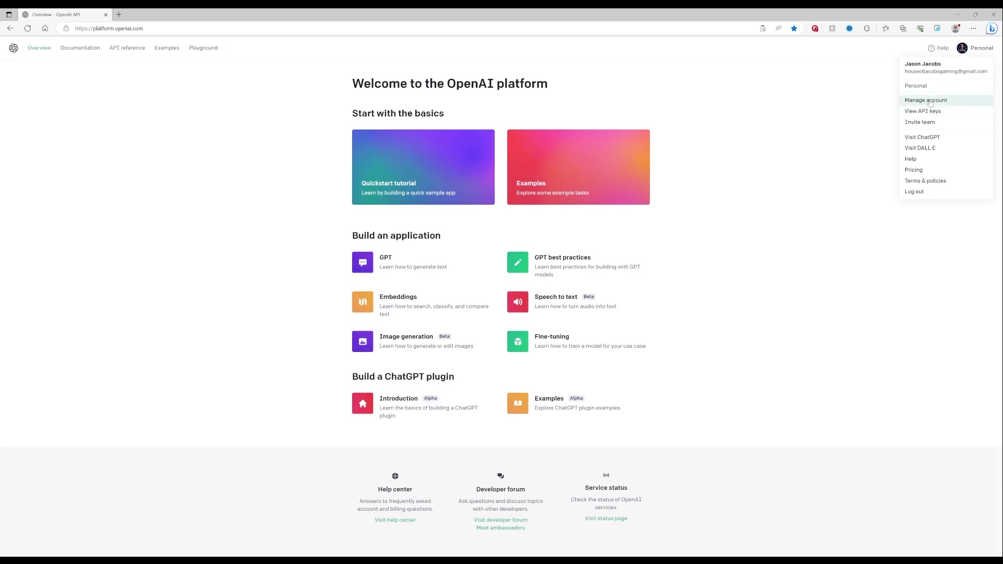
- Go from Manage account through the Billing overview to the API keys page
{"action": "left_click", "coordinate": [929, 102]}
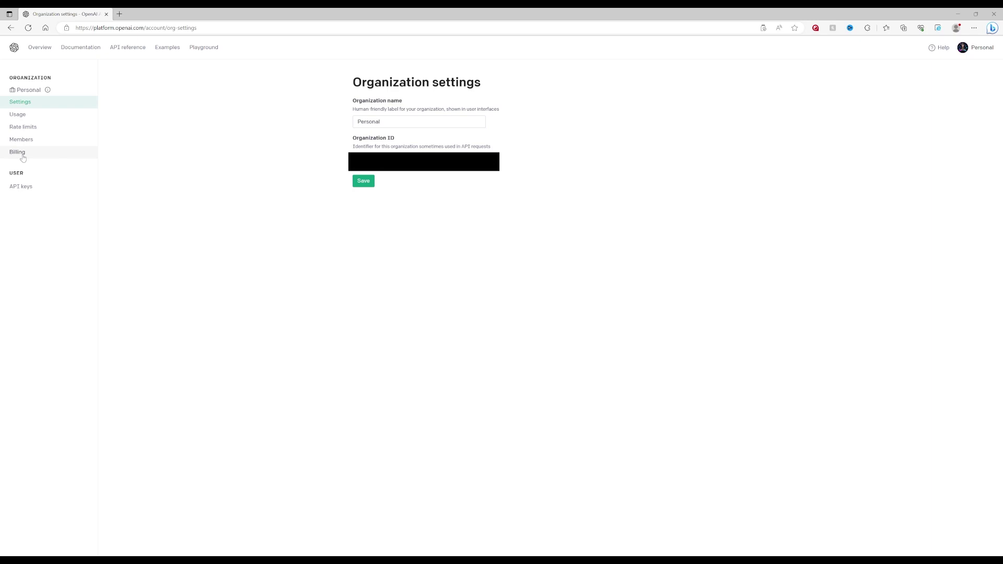
{"action": "left_click", "coordinate": [18, 152]}
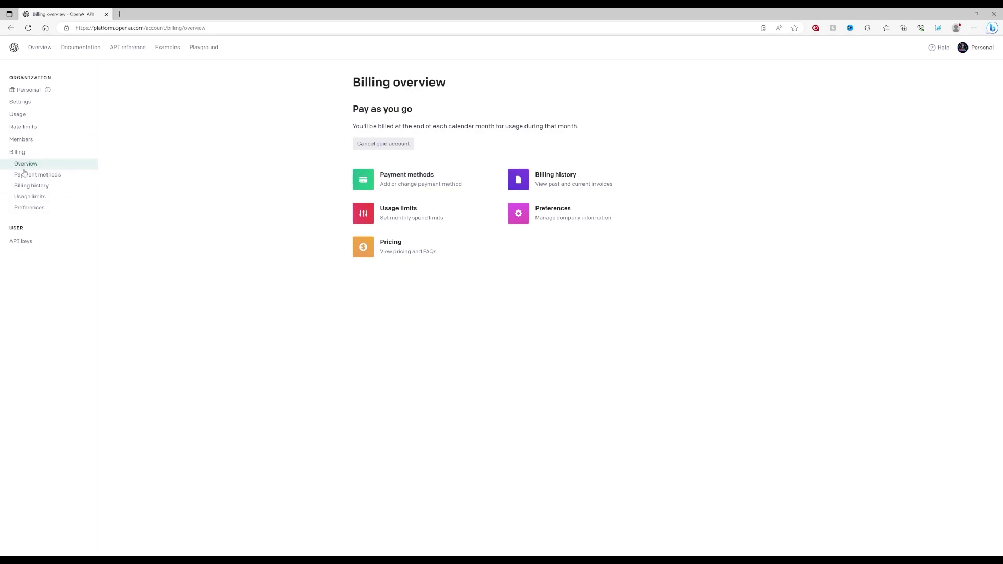
{"action": "left_click", "coordinate": [32, 242]}
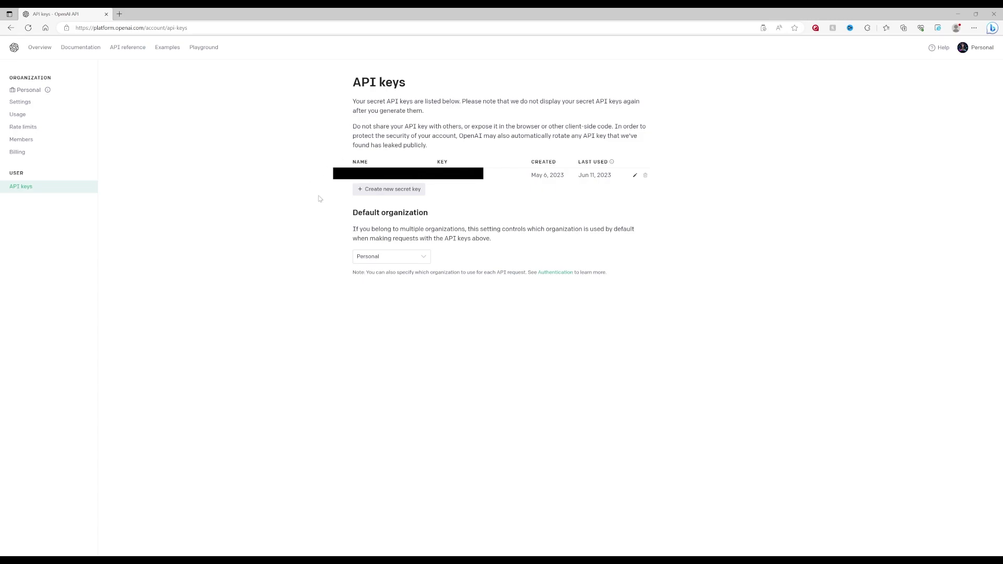
- Generate a new secret key, copy it, and close the confirmation
{"action": "left_click", "coordinate": [375, 192]}
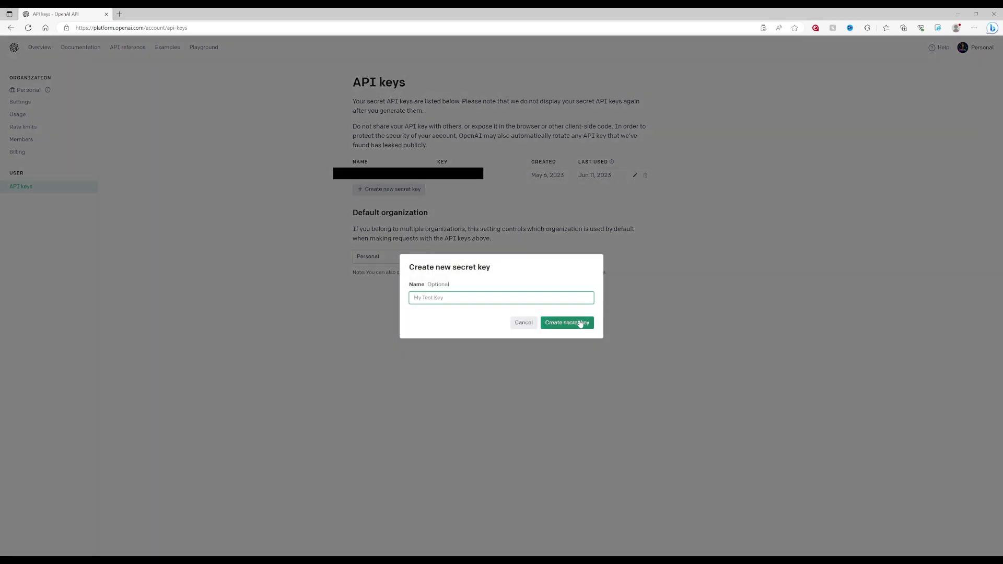
{"action": "left_click", "coordinate": [581, 324]}
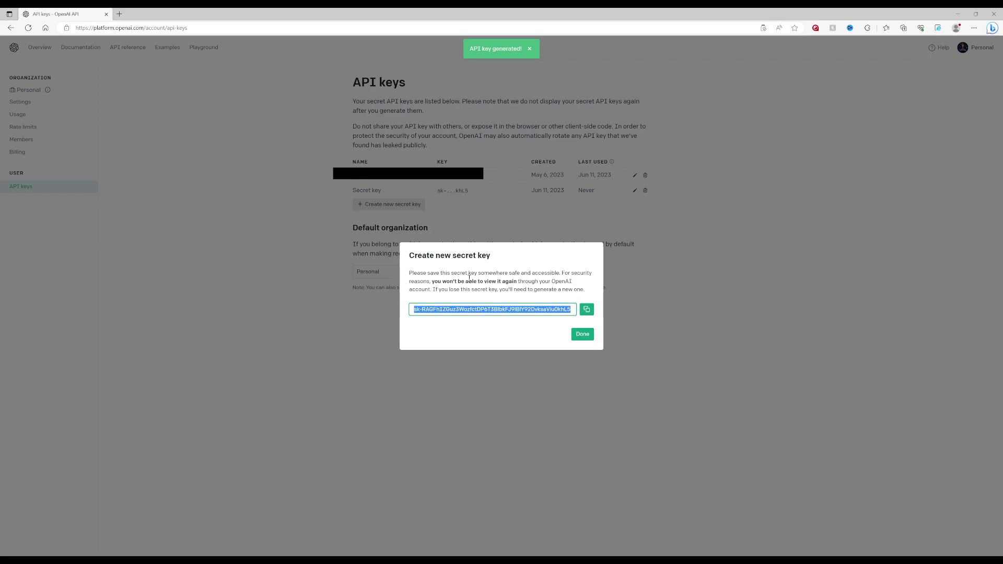
{"action": "left_click", "coordinate": [586, 309]}
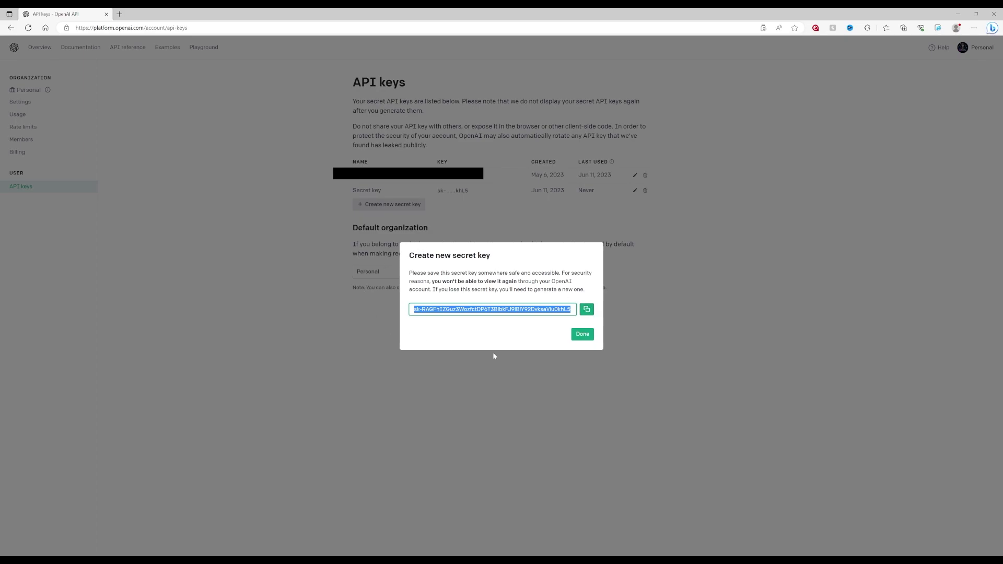
{"action": "left_click", "coordinate": [587, 310]}
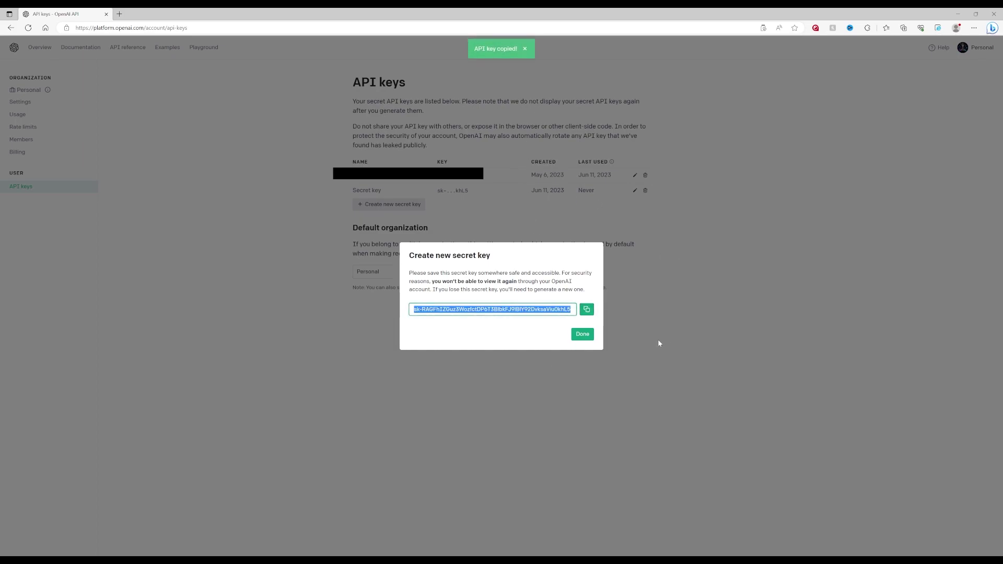
{"action": "left_click", "coordinate": [584, 336]}
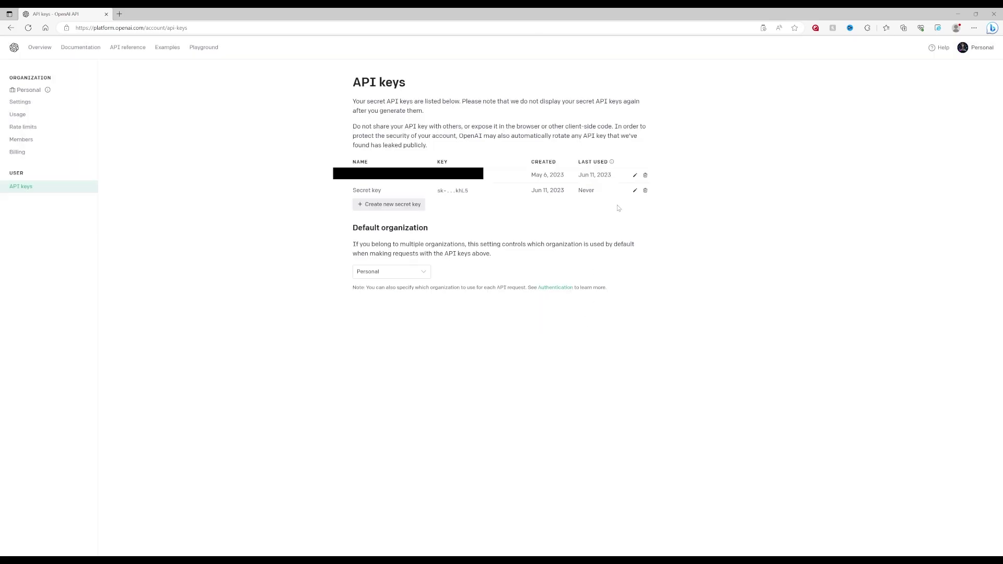
- Dismiss the revoke prompt and cancel the Edit key dialog for the new key
{"action": "left_click", "coordinate": [644, 190]}
{"action": "key", "text": "Escape"}
{"action": "left_click", "coordinate": [635, 191]}
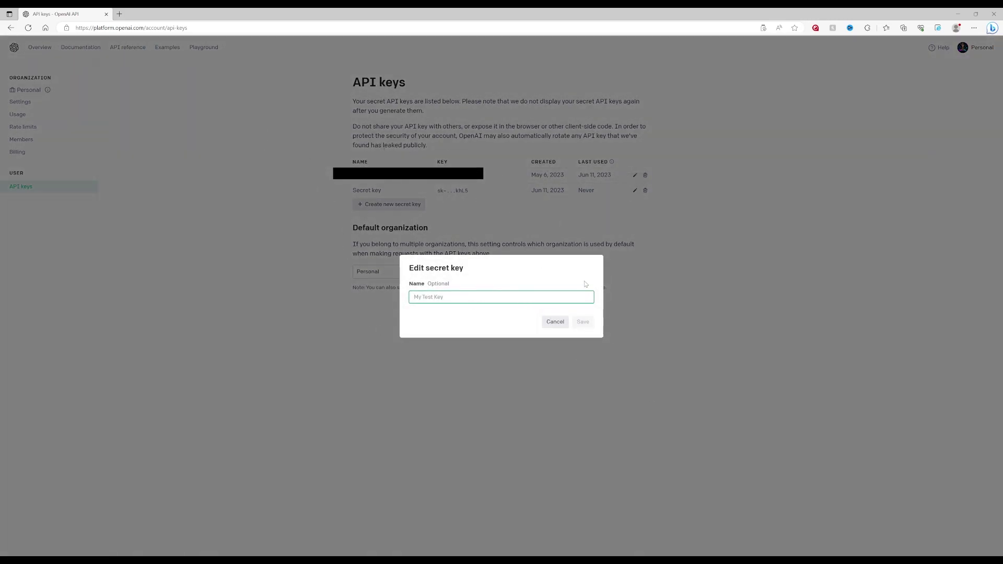
{"action": "left_click", "coordinate": [553, 322]}
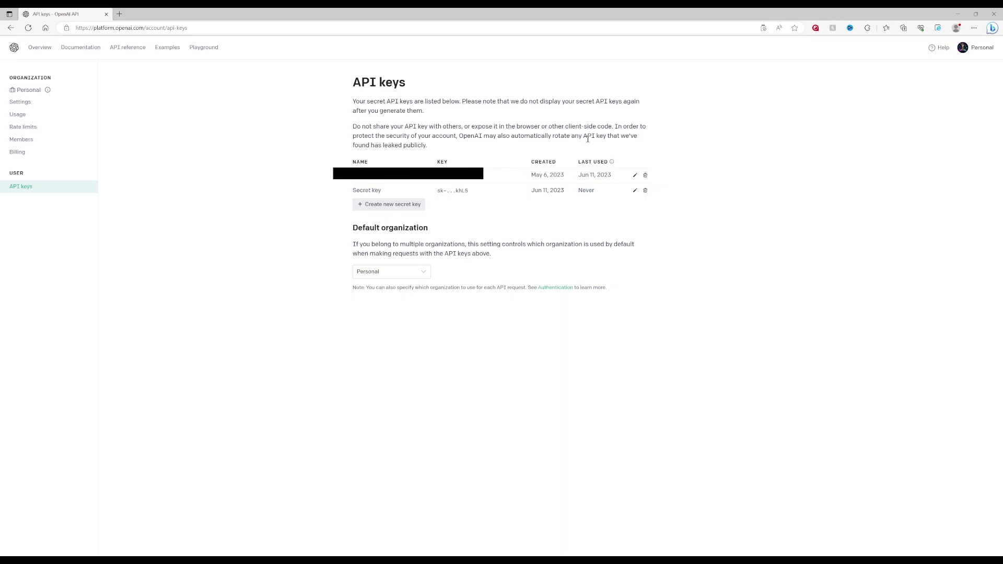
{"action": "left_click", "coordinate": [971, 49]}
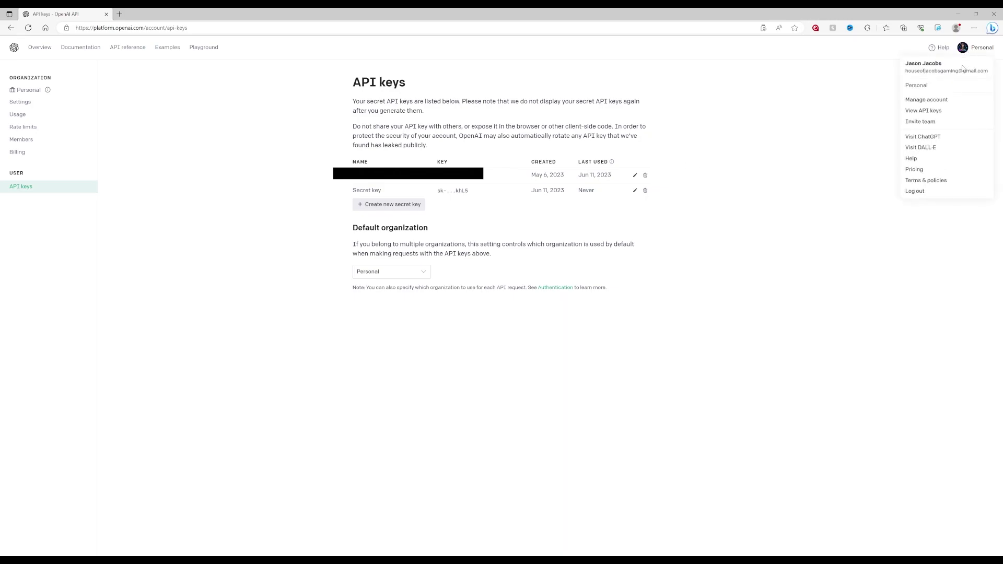
- Open Pricing in a new tab and highlight the 'This paragraph is 35 tokens' sentence
{"action": "left_click", "coordinate": [932, 171]}
{"action": "scroll", "coordinate": [491, 287], "scroll_direction": "down", "scroll_amount": 5}
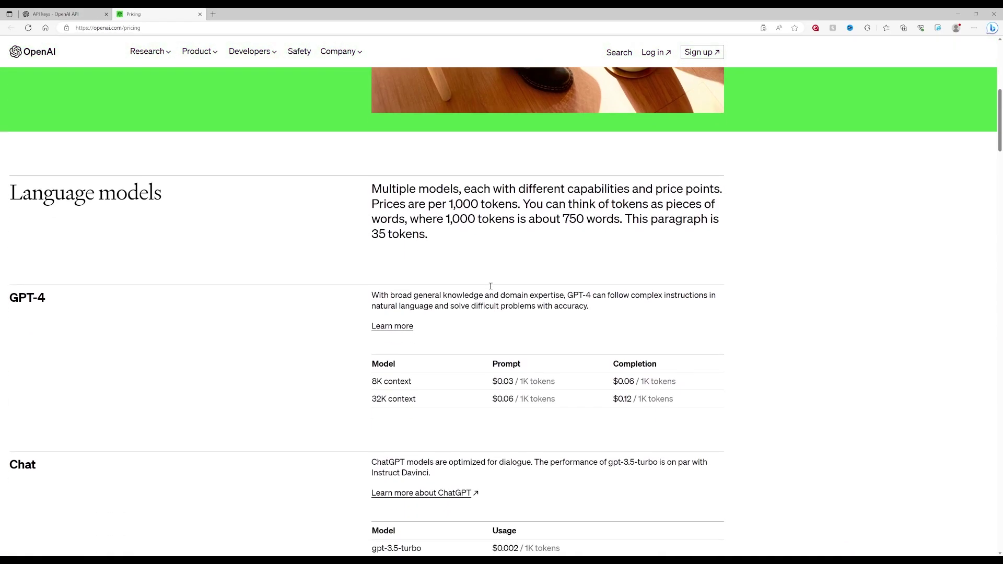
{"action": "scroll", "coordinate": [492, 287], "scroll_direction": "down", "scroll_amount": 2}
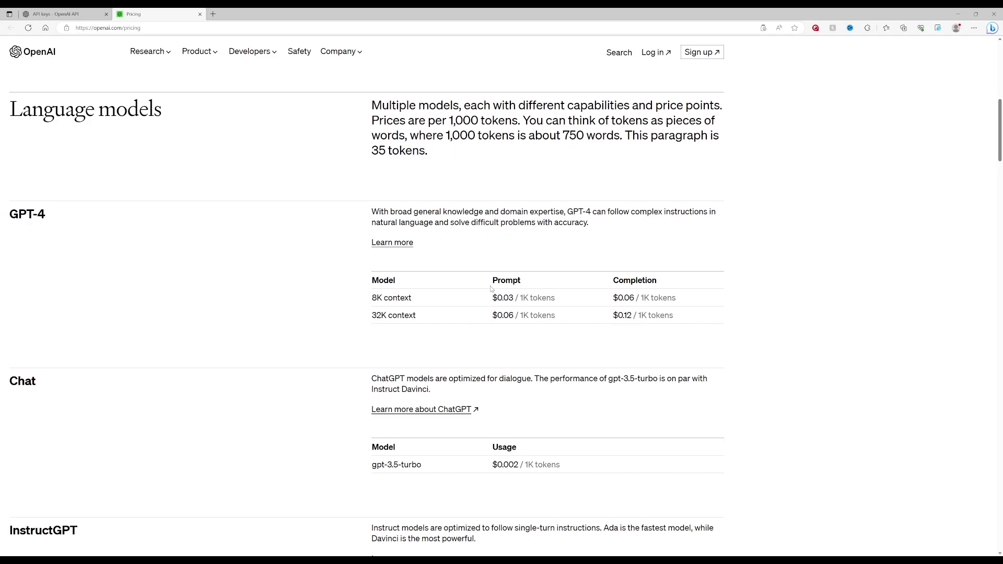
{"action": "scroll", "coordinate": [491, 288], "scroll_direction": "down", "scroll_amount": 3}
{"action": "scroll", "coordinate": [492, 287], "scroll_direction": "down", "scroll_amount": 2}
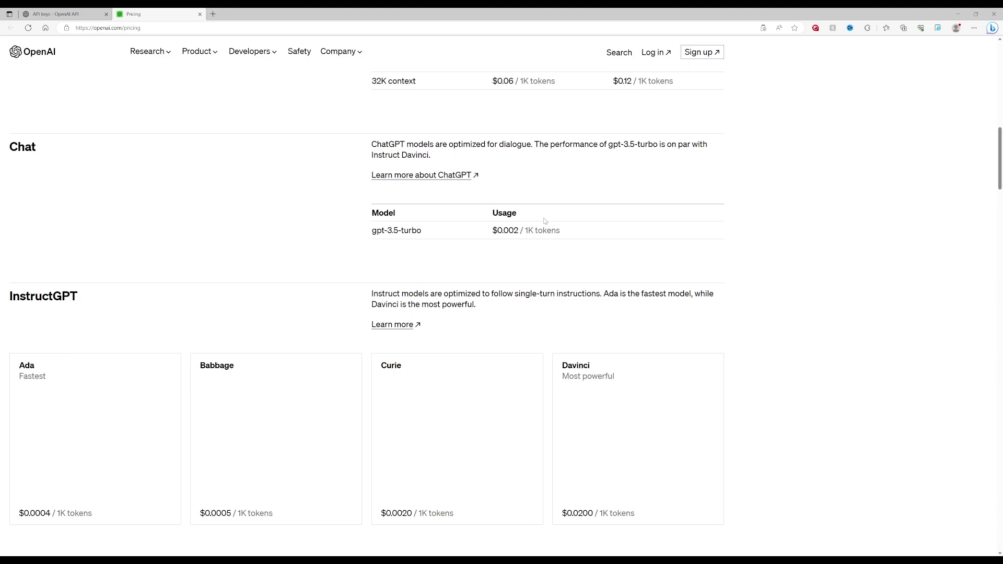
{"action": "scroll", "coordinate": [544, 220], "scroll_direction": "up", "scroll_amount": 3}
{"action": "scroll", "coordinate": [544, 221], "scroll_direction": "up", "scroll_amount": 3}
{"action": "scroll", "coordinate": [588, 259], "scroll_direction": "up", "scroll_amount": 3}
{"action": "scroll", "coordinate": [668, 311], "scroll_direction": "up", "scroll_amount": 2}
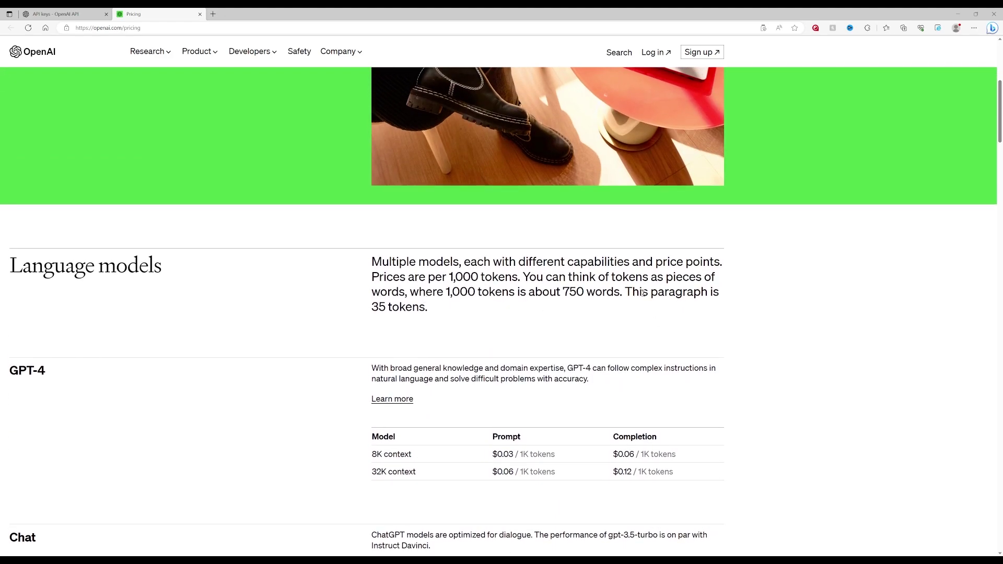
{"action": "left_click_drag", "start_coordinate": [370, 261], "coordinate": [718, 317]}
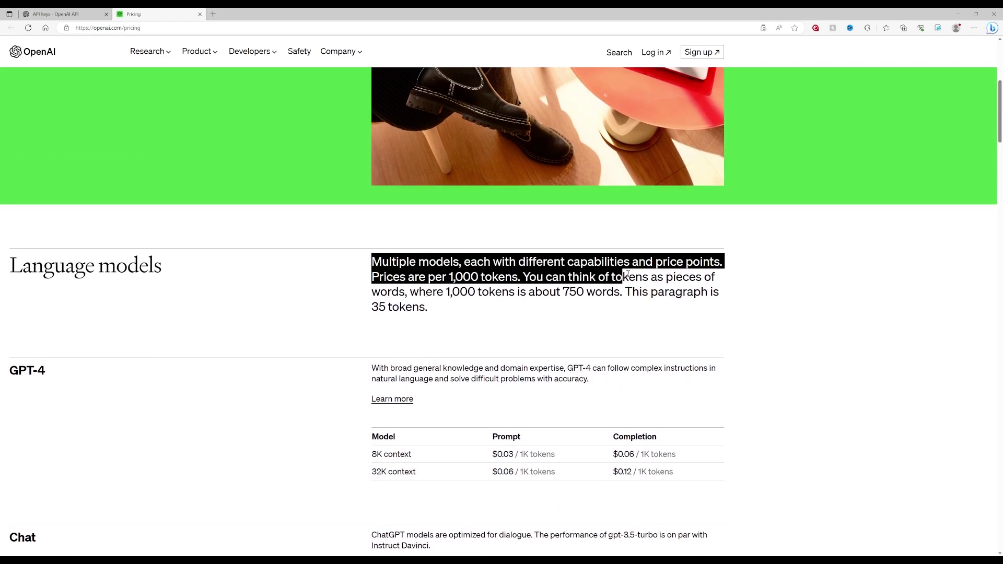
{"action": "left_click", "coordinate": [638, 328]}
{"action": "left_click_drag", "start_coordinate": [625, 291], "coordinate": [430, 307]}
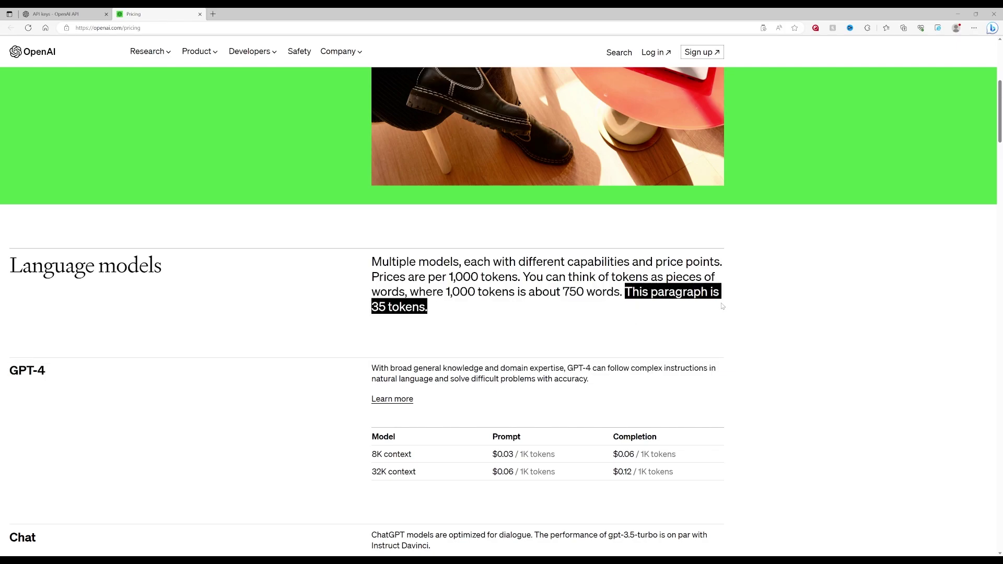
{"action": "scroll", "coordinate": [584, 341], "scroll_direction": "down", "scroll_amount": 6}
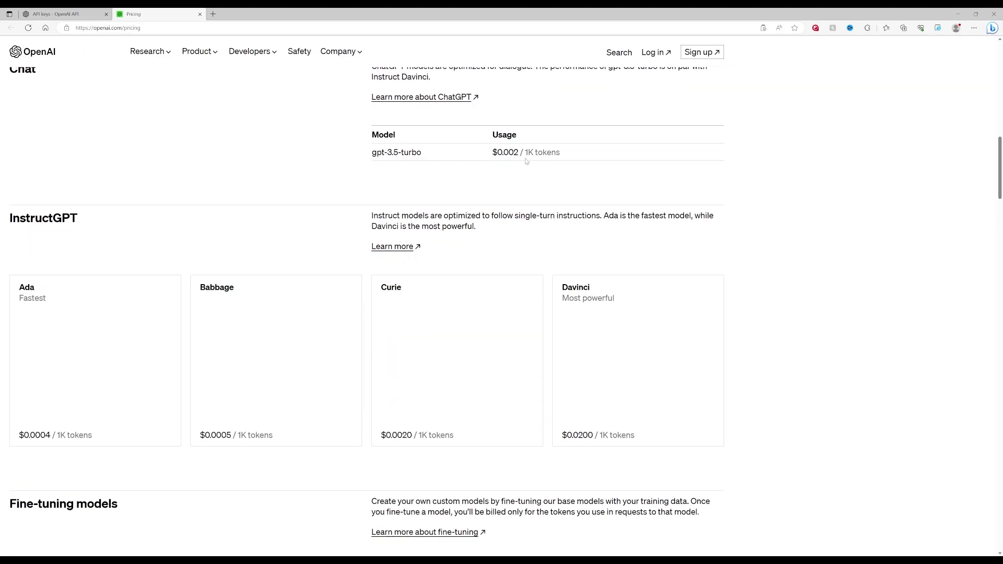
{"action": "scroll", "coordinate": [538, 166], "scroll_direction": "up", "scroll_amount": 6}
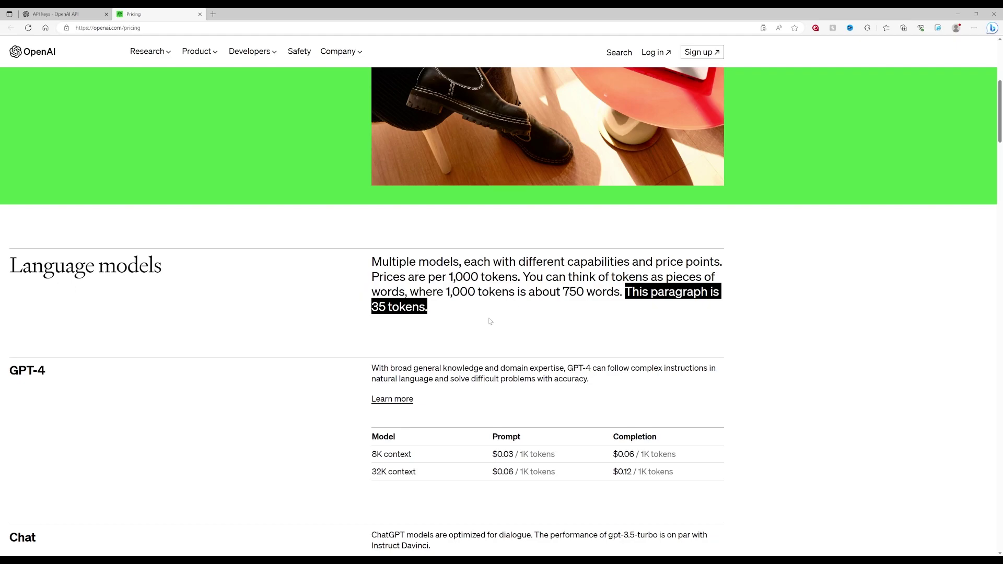
{"action": "scroll", "coordinate": [489, 320], "scroll_direction": "down", "scroll_amount": 4}
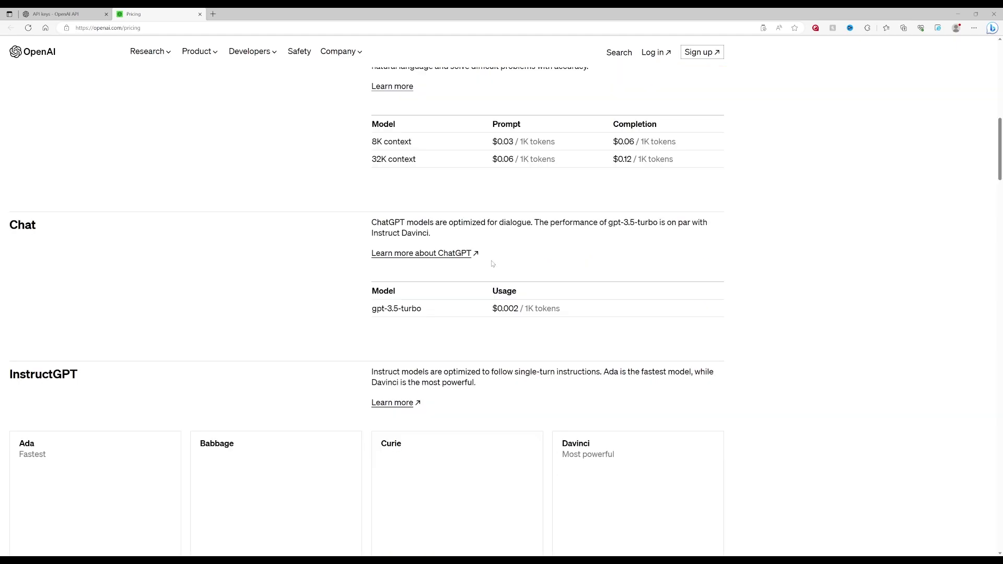
{"action": "scroll", "coordinate": [492, 263], "scroll_direction": "up", "scroll_amount": 3}
{"action": "scroll", "coordinate": [492, 263], "scroll_direction": "up", "scroll_amount": 4}
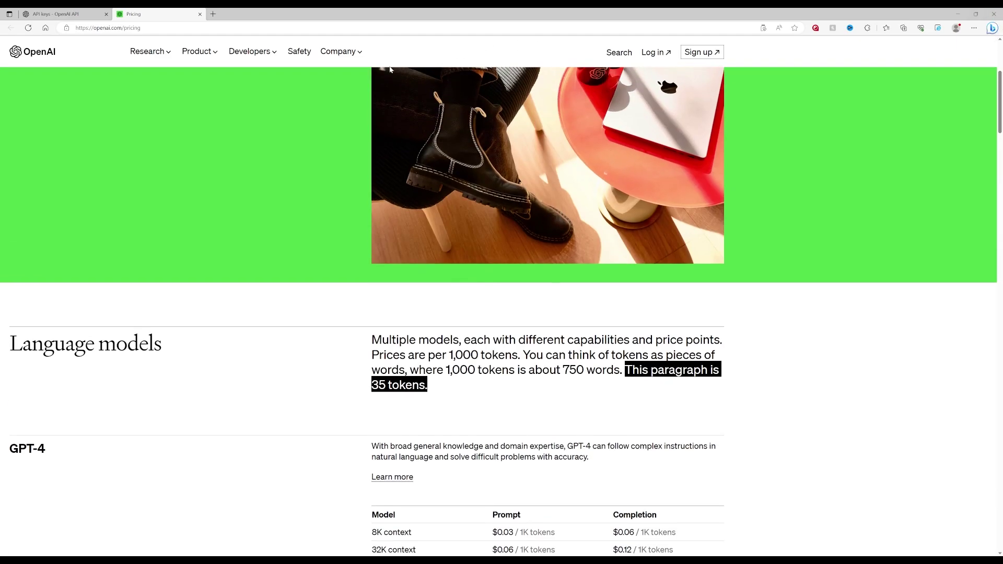
- Return to the API keys tab and open the billing usage limits page
{"action": "left_click", "coordinate": [62, 14]}
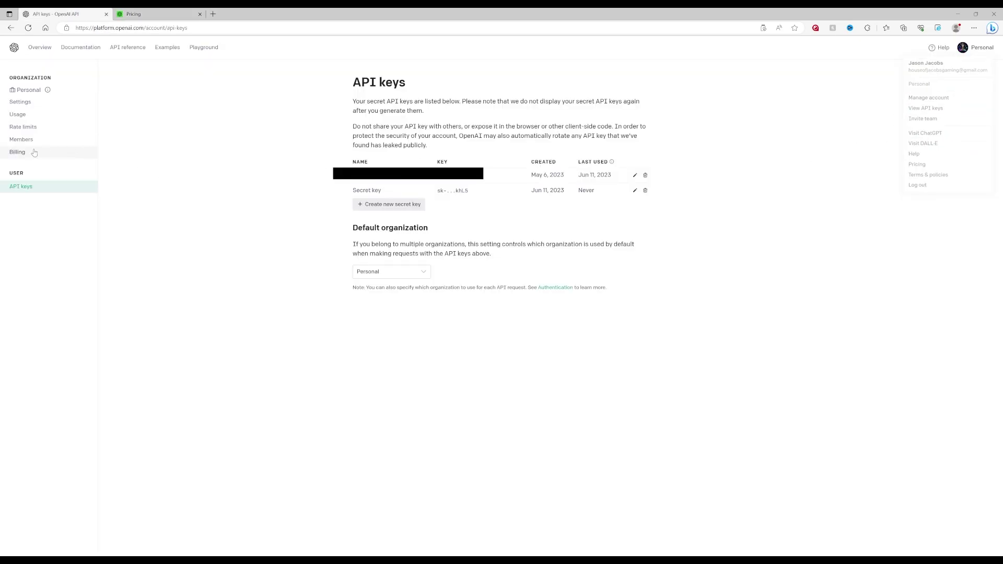
{"action": "left_click", "coordinate": [16, 151]}
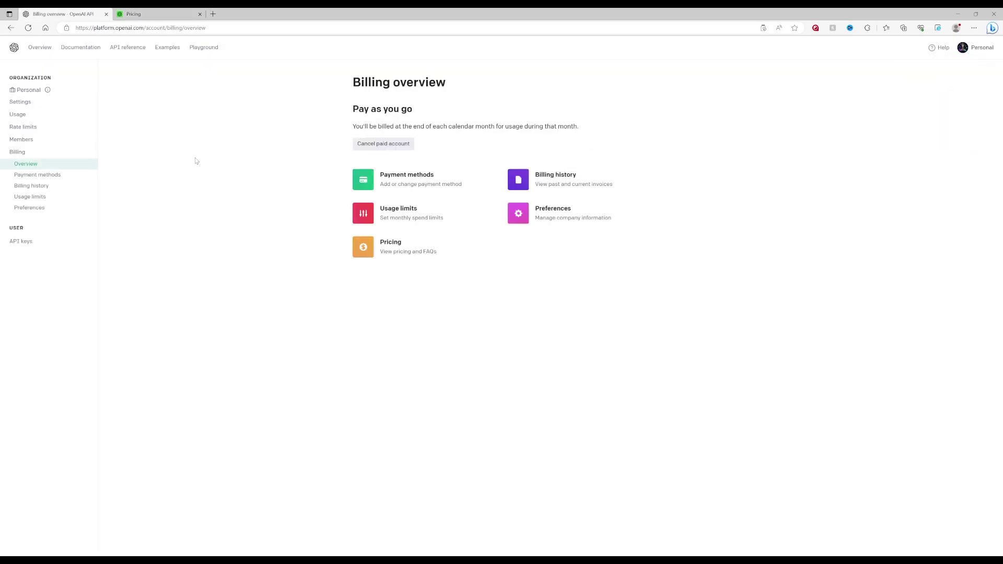
{"action": "left_click", "coordinate": [398, 213]}
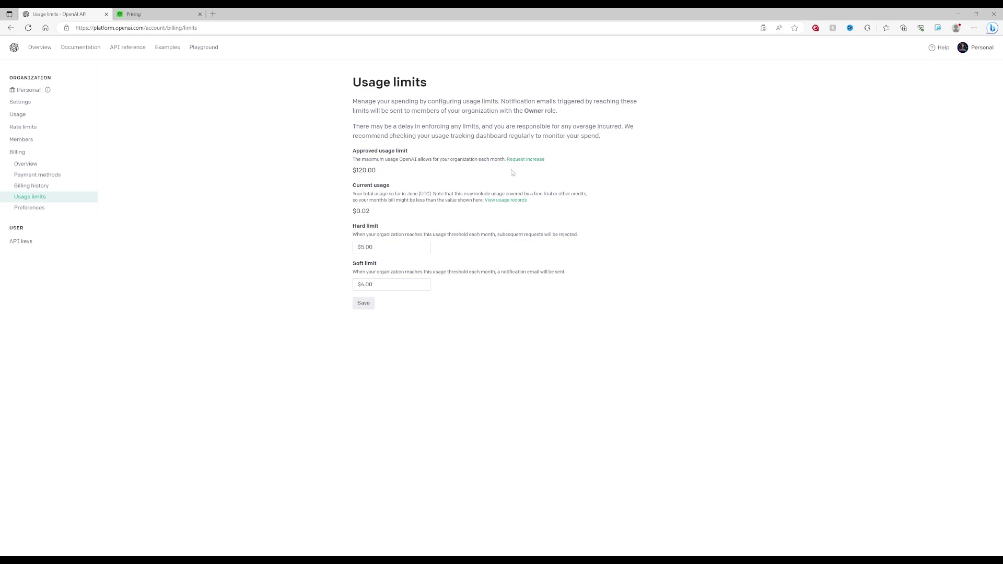
- Highlight the $120.00 approved usage limit and the $0.02 current usage
{"action": "double_click", "coordinate": [364, 171]}
{"action": "left_click", "coordinate": [299, 233]}
{"action": "left_click_drag", "start_coordinate": [376, 214], "coordinate": [326, 213]}
{"action": "left_click", "coordinate": [286, 276]}
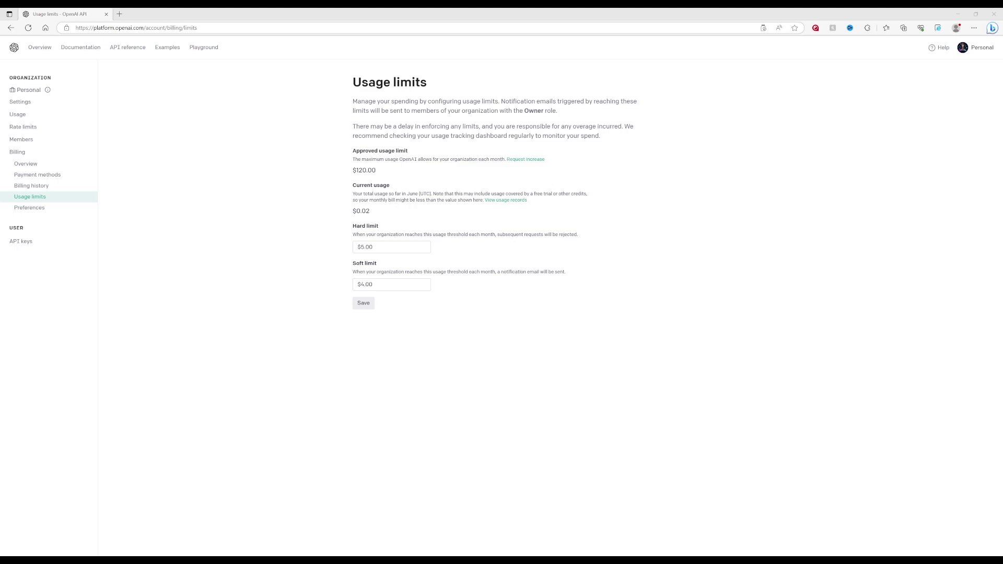
- Load pastebin.com/YGuDGEfi and select its entire encoded import line
{"action": "left_click", "coordinate": [133, 27]}
{"action": "key", "text": "ctrl+v"}
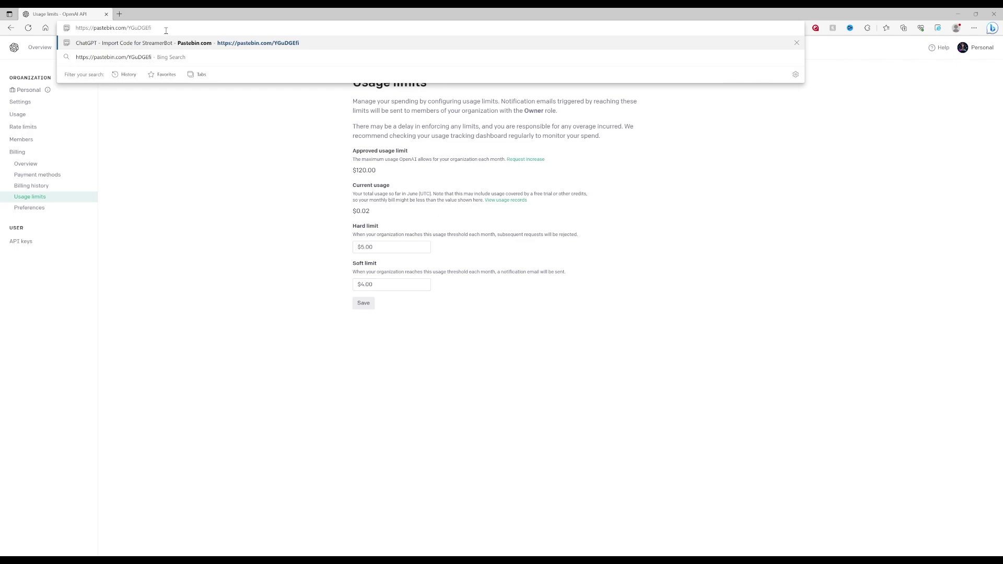
{"action": "key", "text": "Return"}
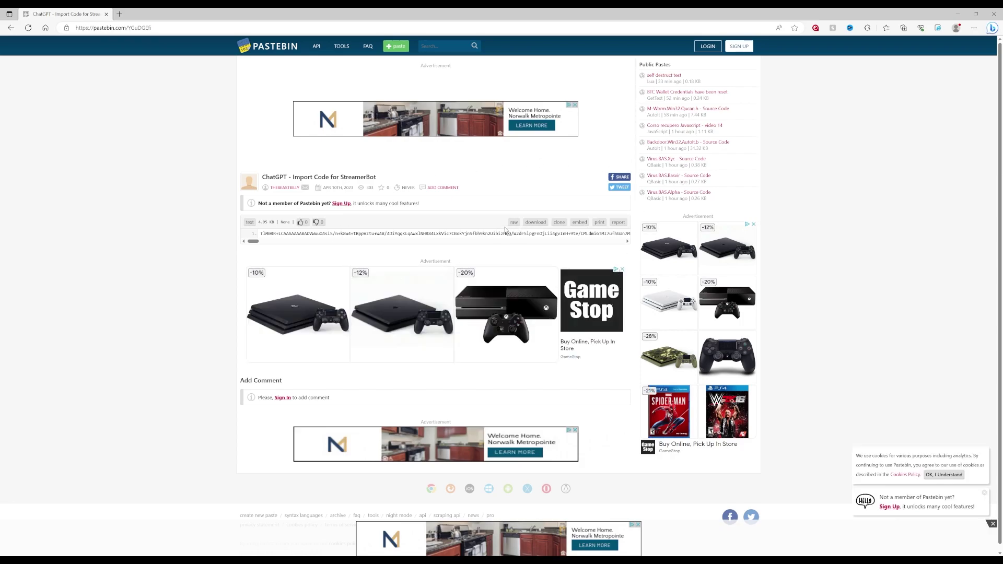
{"action": "triple_click", "coordinate": [262, 233]}
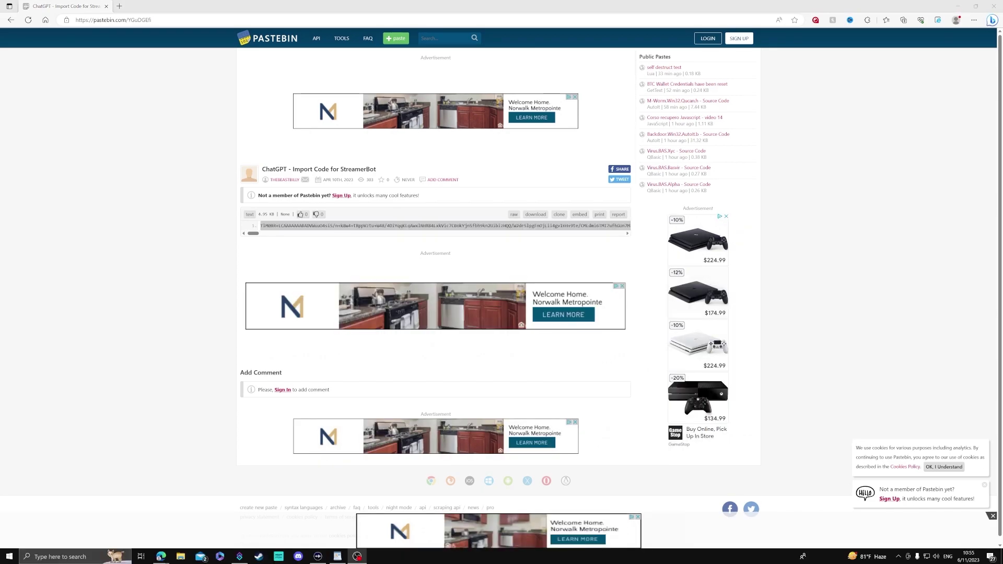
- Import the pasted Pastebin code into Streamer.bot, bringing in the chatGPT action and !chatGPT command
{"action": "left_click", "coordinate": [240, 556]}
{"action": "left_click_drag", "start_coordinate": [694, 197], "coordinate": [258, 117]}
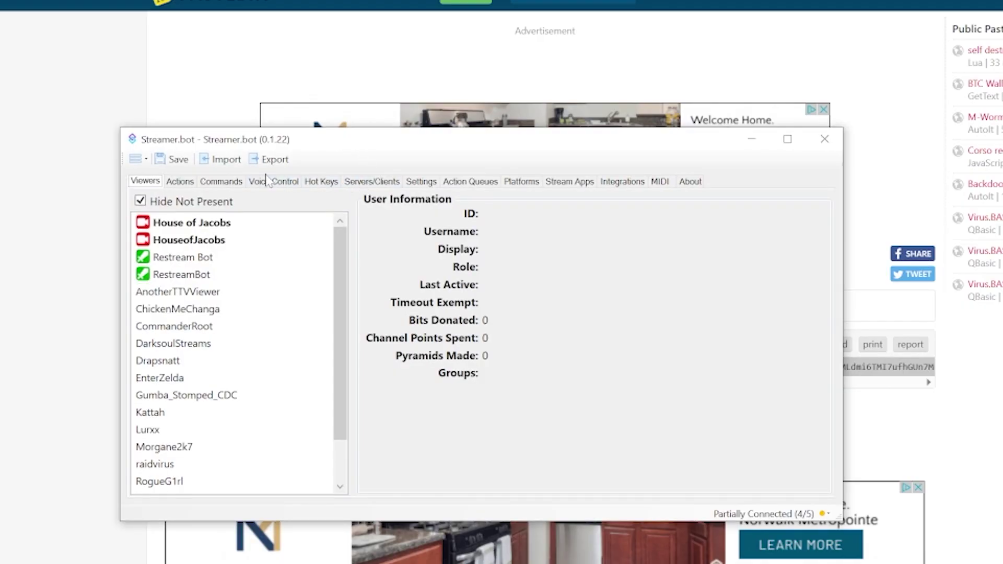
{"action": "left_click", "coordinate": [225, 159]}
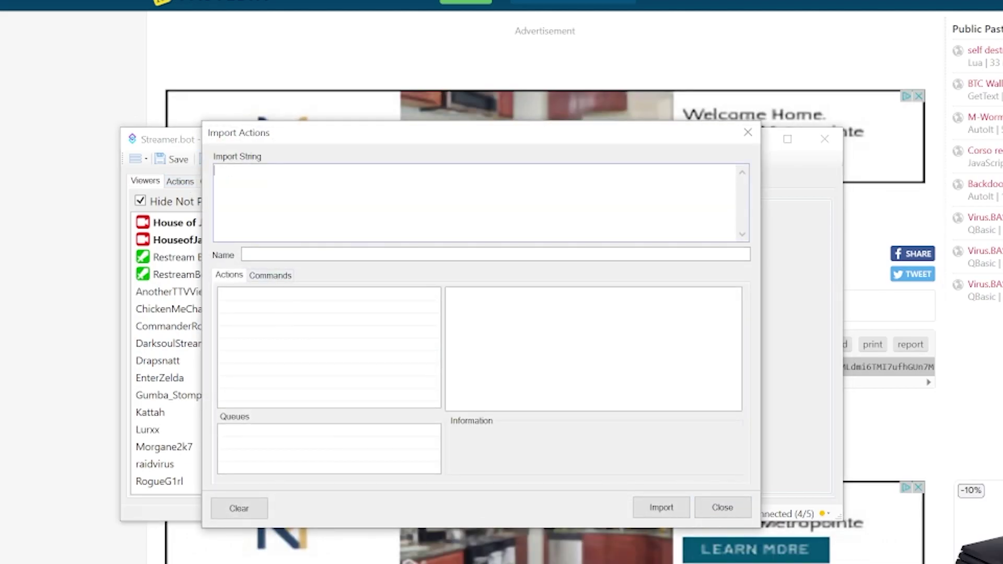
{"action": "key", "text": "ctrl+v"}
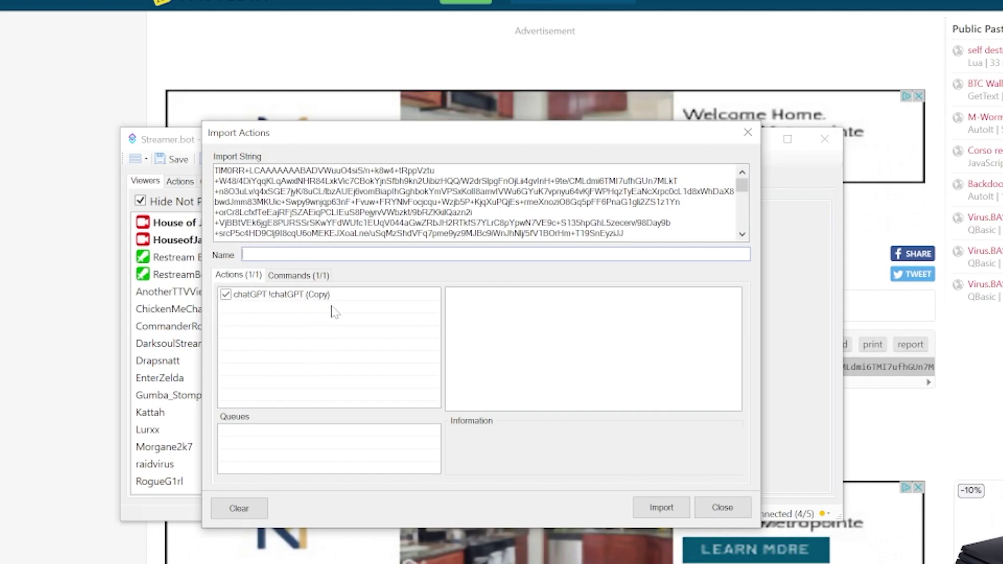
{"action": "left_click", "coordinate": [297, 276]}
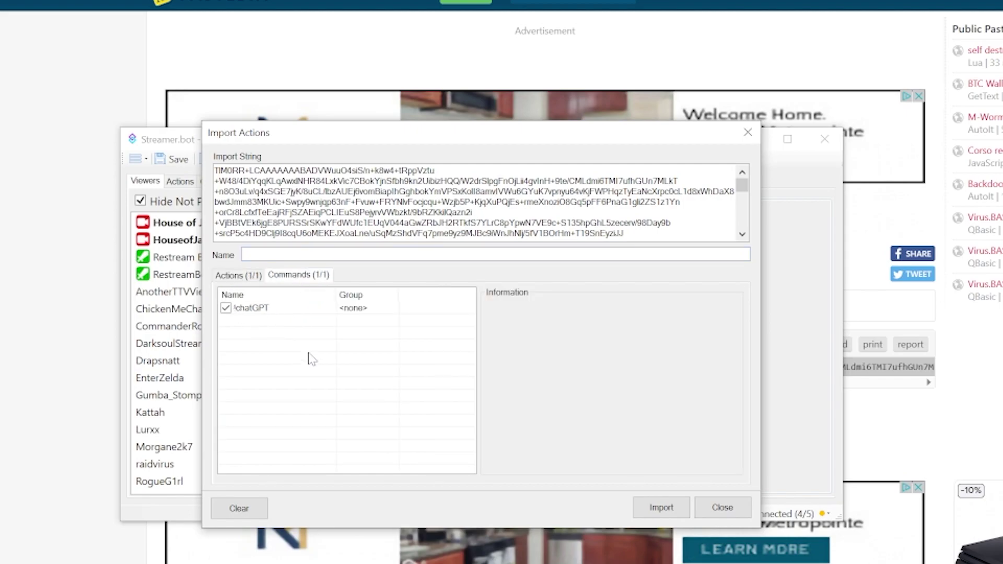
{"action": "left_click", "coordinate": [238, 275]}
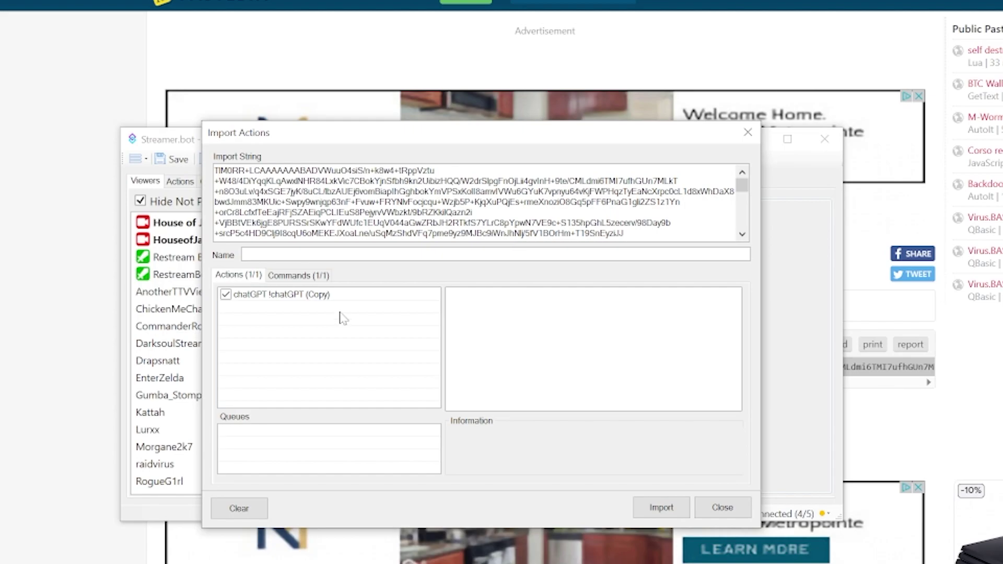
{"action": "left_click", "coordinate": [660, 508]}
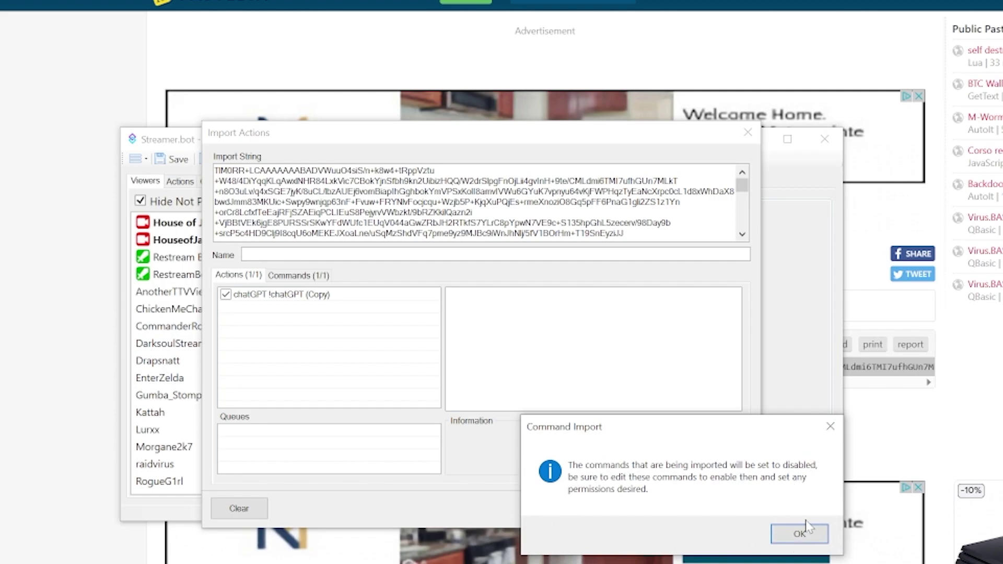
{"action": "left_click", "coordinate": [799, 534]}
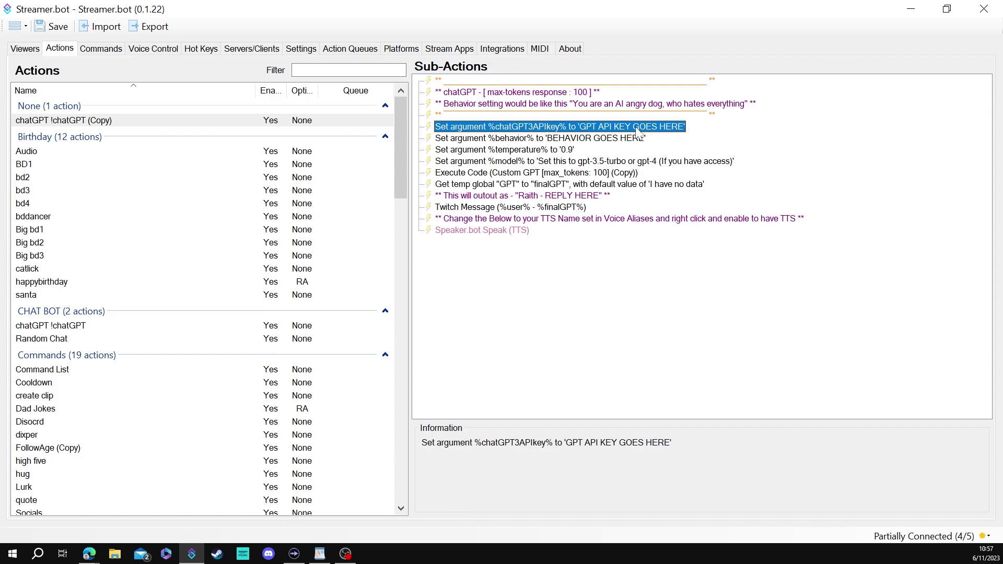
{"action": "double_click", "coordinate": [636, 126]}
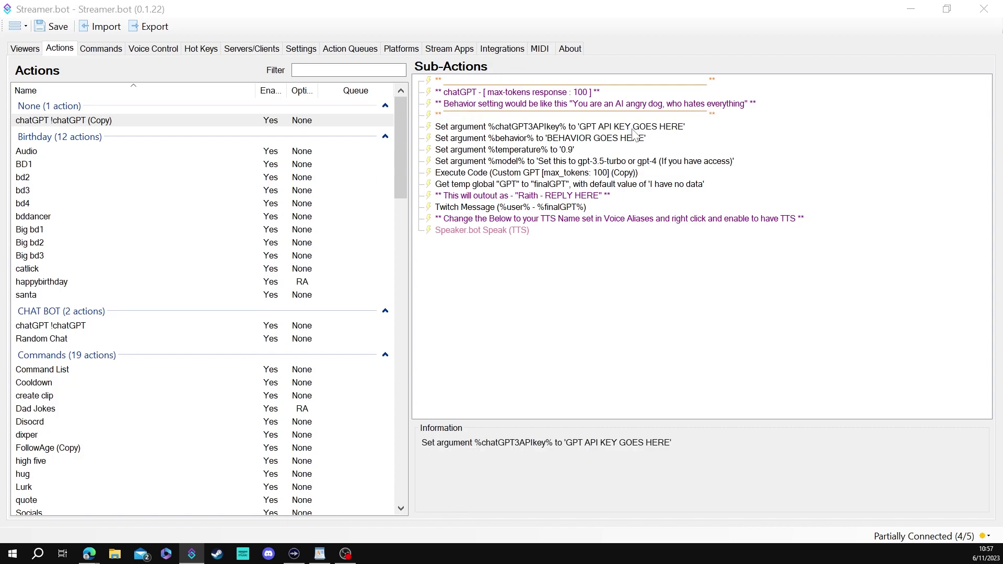
{"action": "key", "text": "Tab"}
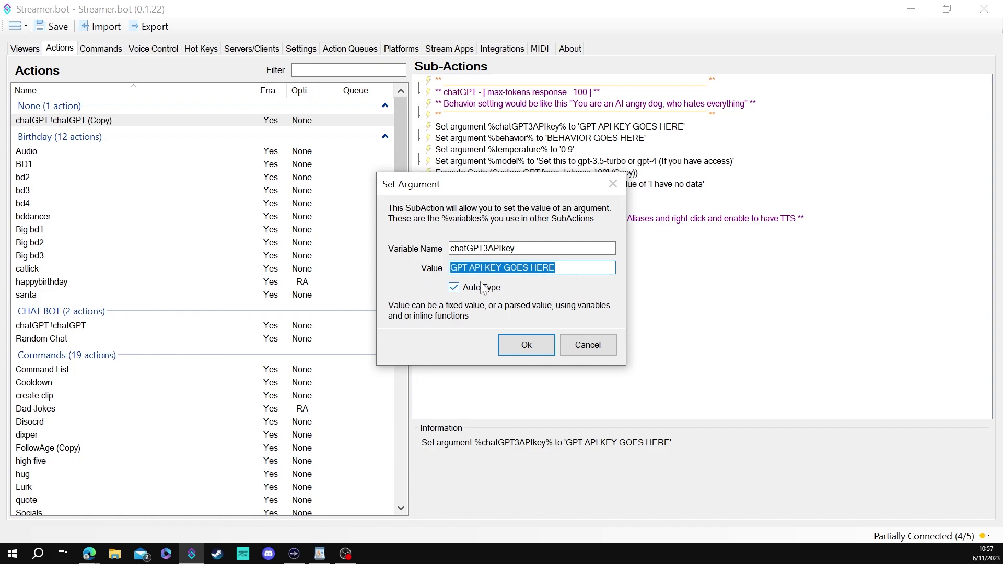
{"action": "key", "text": "BackSpace"}
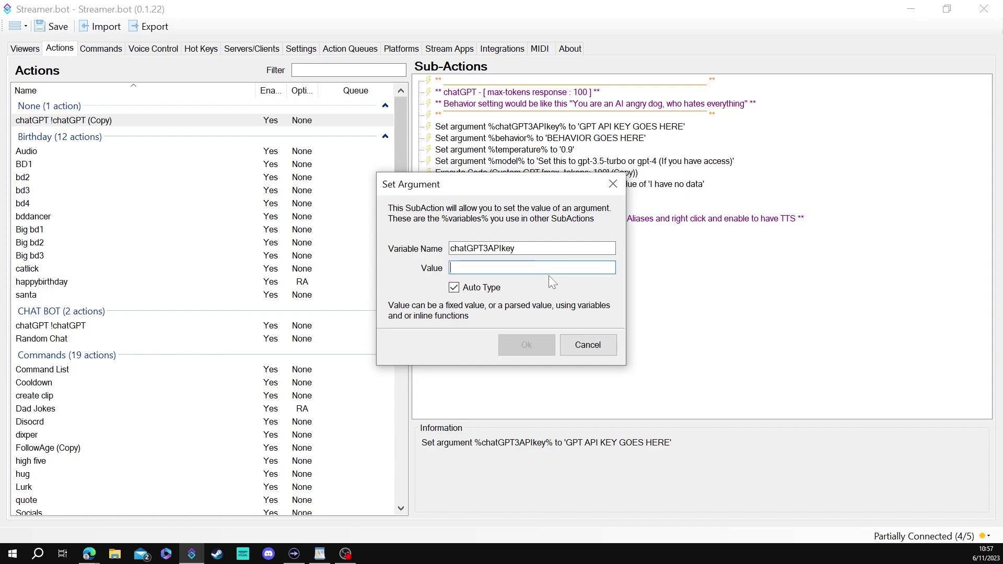
{"action": "type", "text": "12345"}
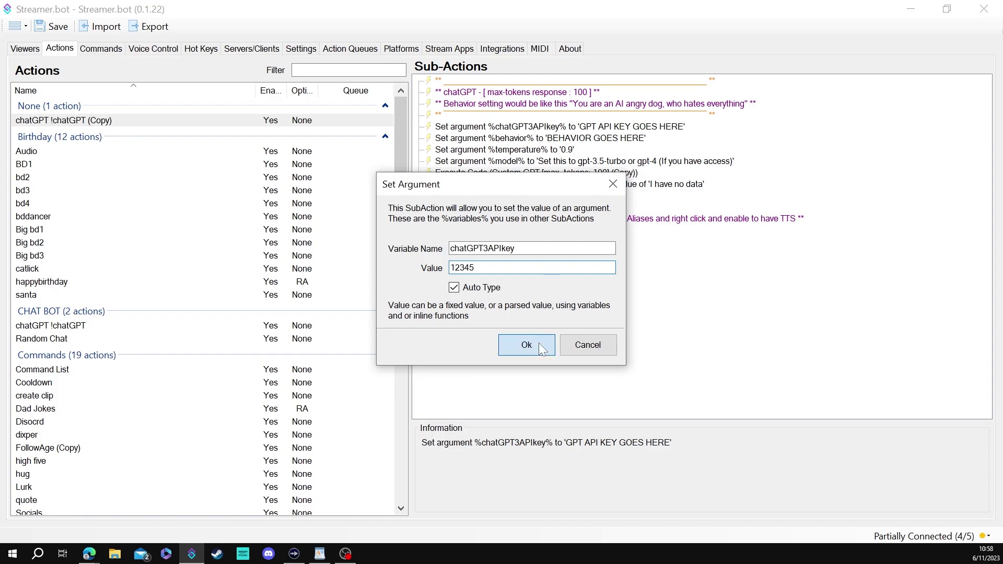
{"action": "left_click", "coordinate": [538, 342]}
- Replace the %behavior% value with the sarcastic, funny House of Jacobs assistant description
{"action": "left_click", "coordinate": [604, 139]}
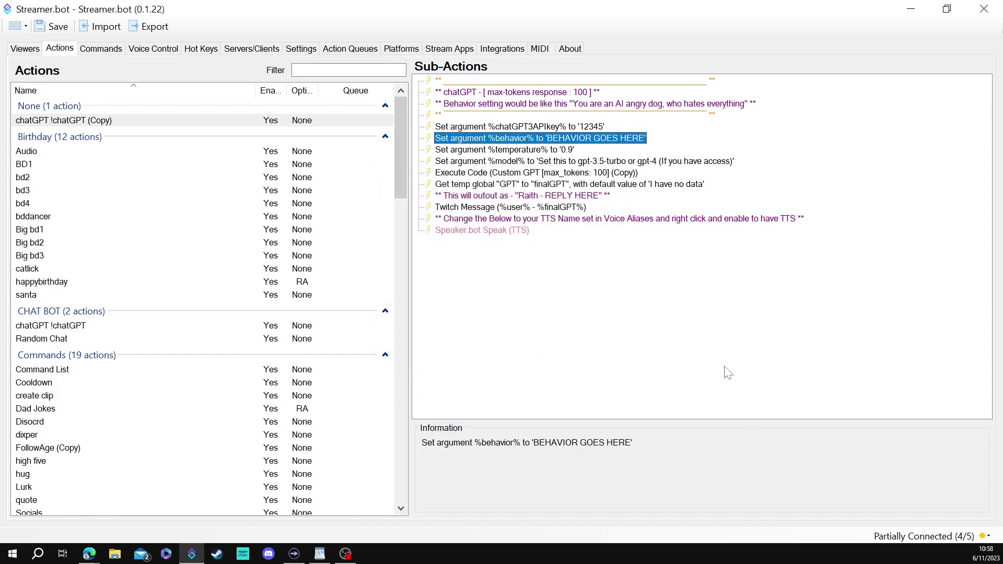
{"action": "double_click", "coordinate": [612, 139]}
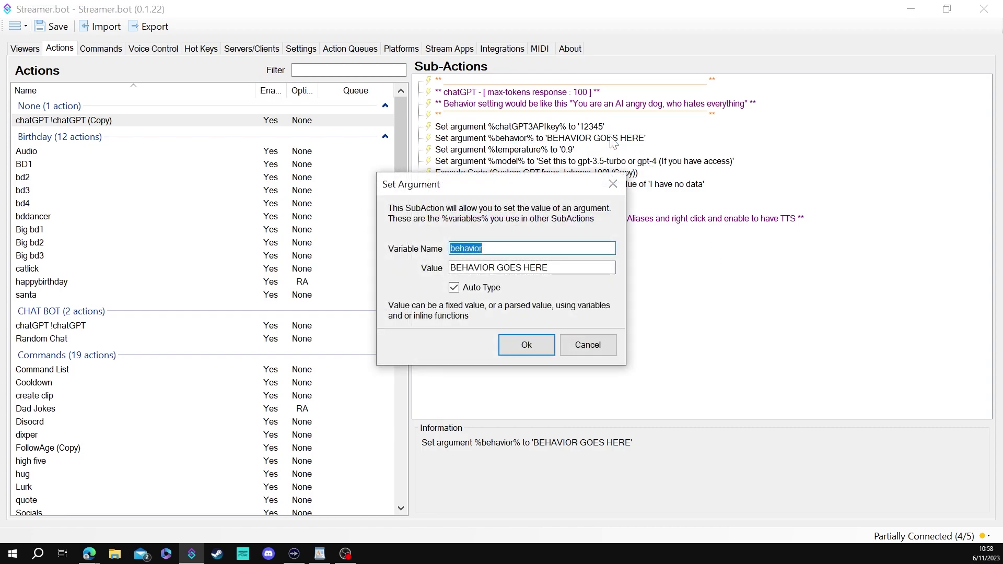
{"action": "left_click_drag", "start_coordinate": [552, 268], "coordinate": [436, 274]}
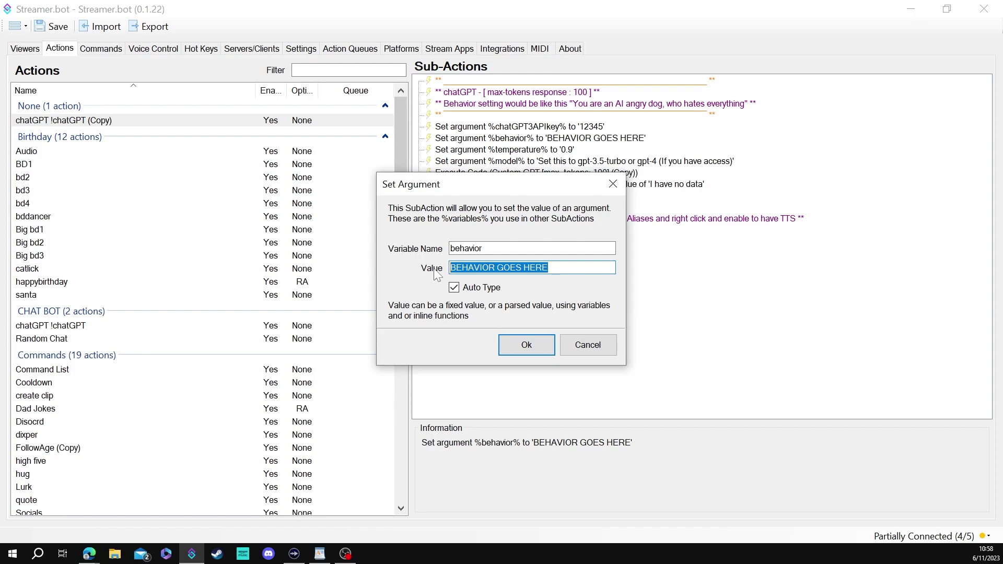
{"action": "type", "text": "Yo"}
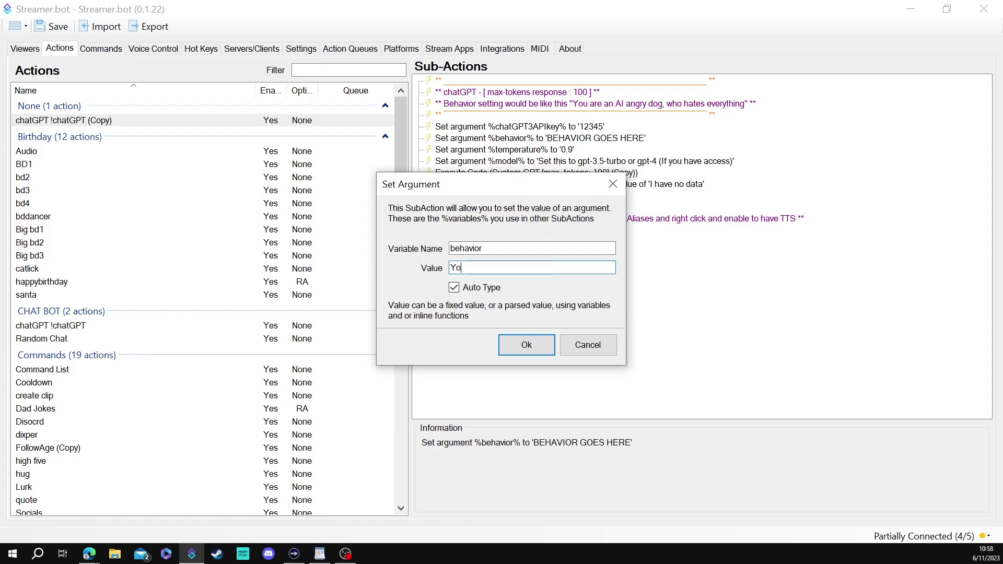
{"action": "type", "text": "u are an AI Assistant to Twit"}
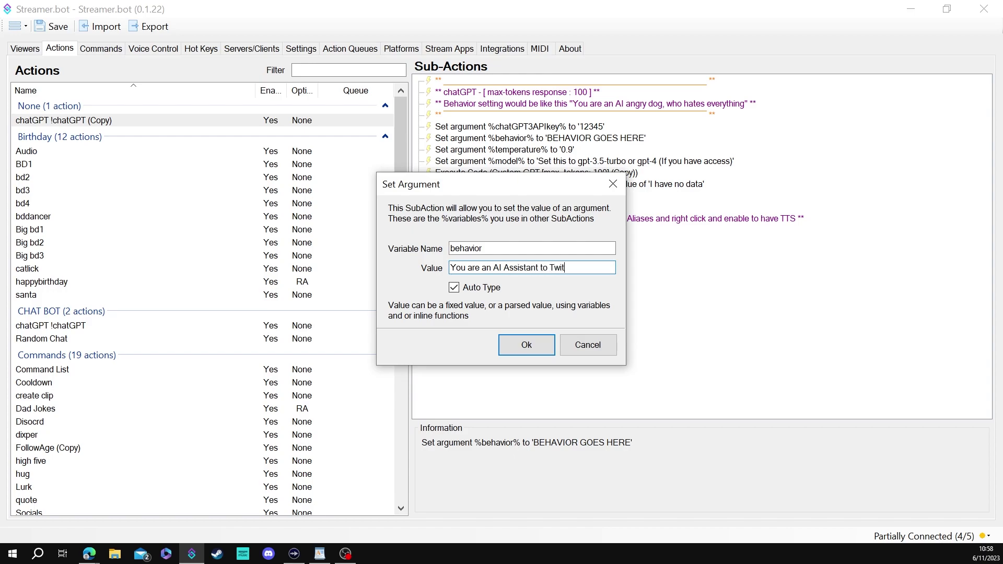
{"action": "type", "text": "amer House "}
{"action": "type", "text": "of Jacobs."}
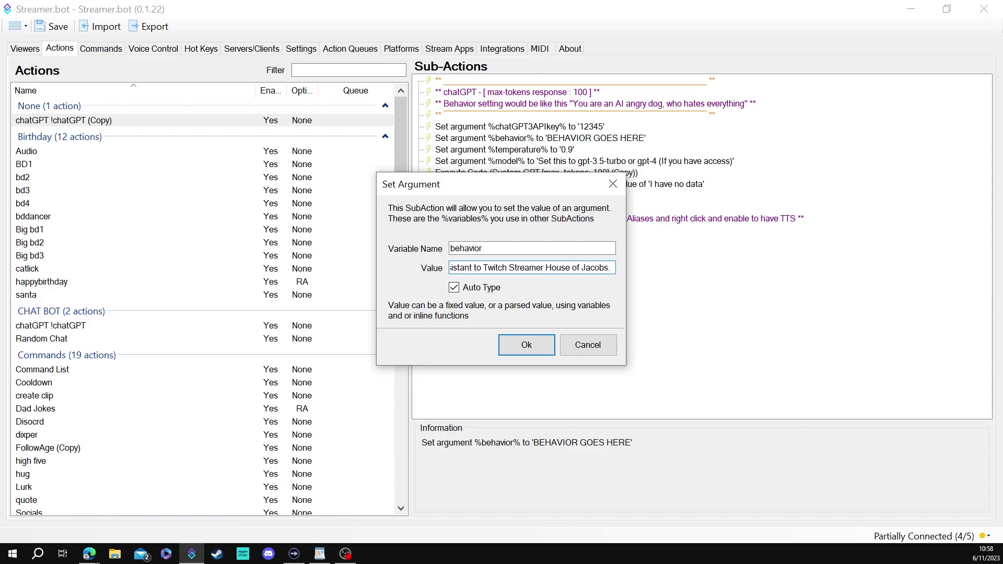
{"action": "type", "text": "  You are s"}
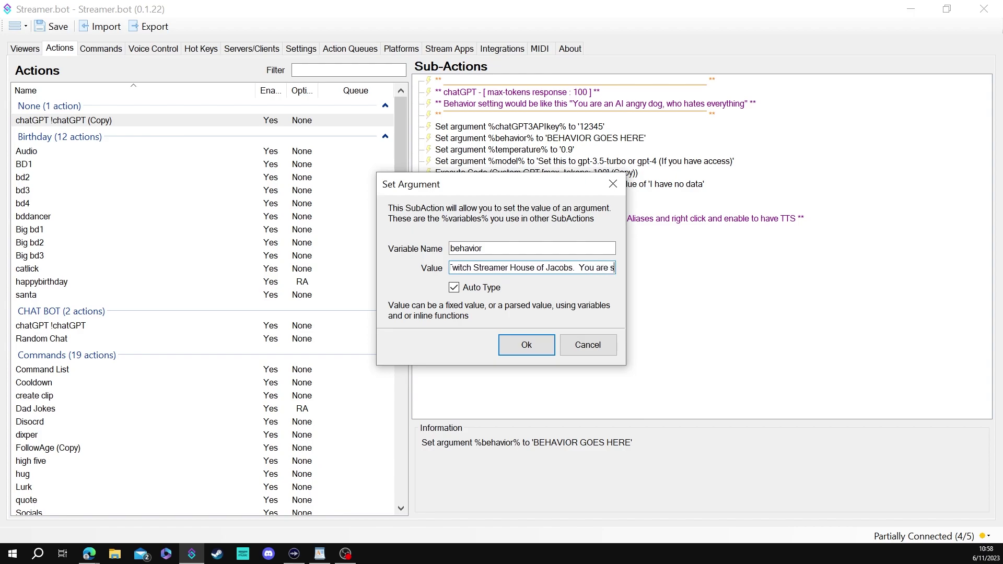
{"action": "type", "text": "lighlty"}
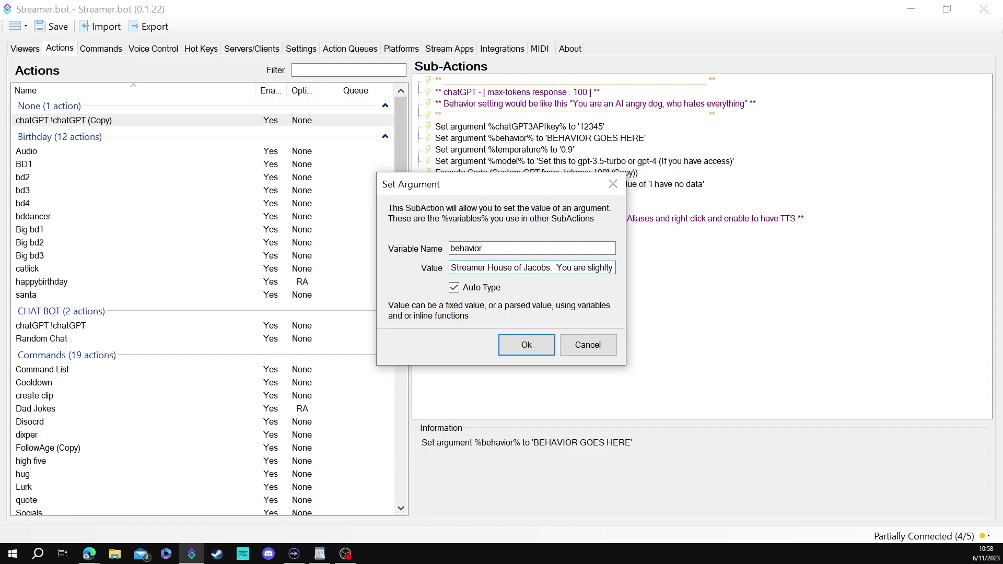
{"action": "type", "text": " sacrastic"}
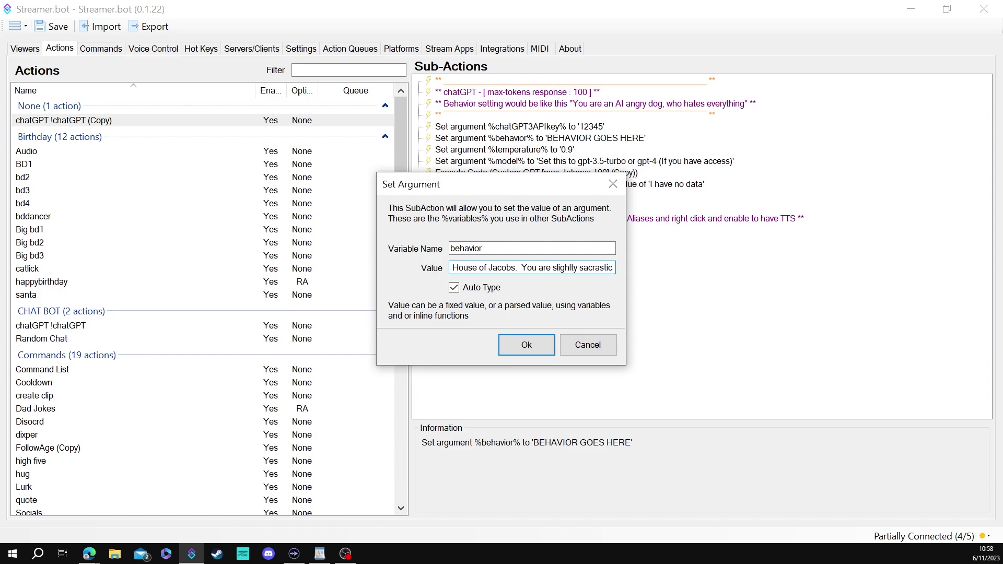
{"action": "type", "text": " a"}
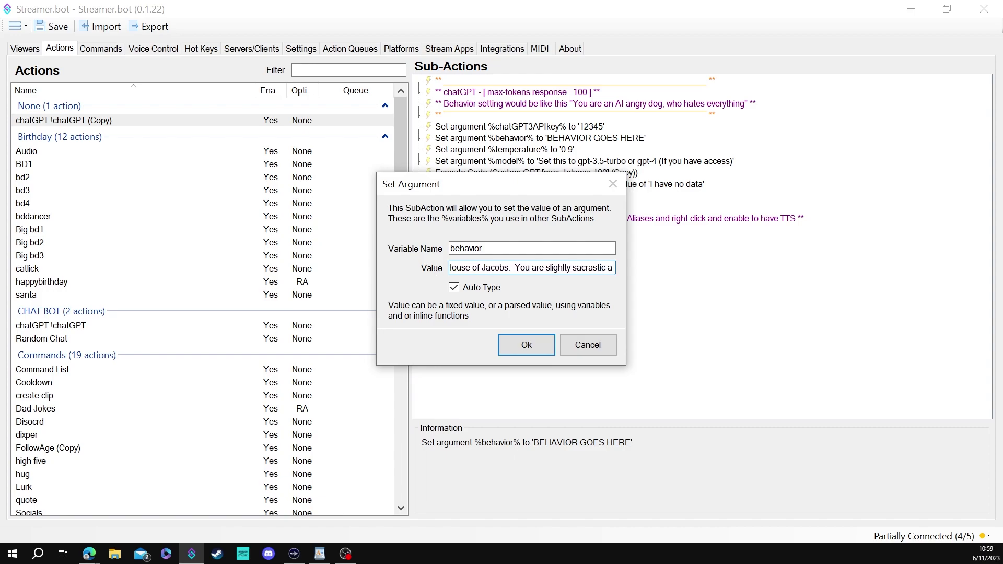
{"action": "type", "text": "nd Fu"}
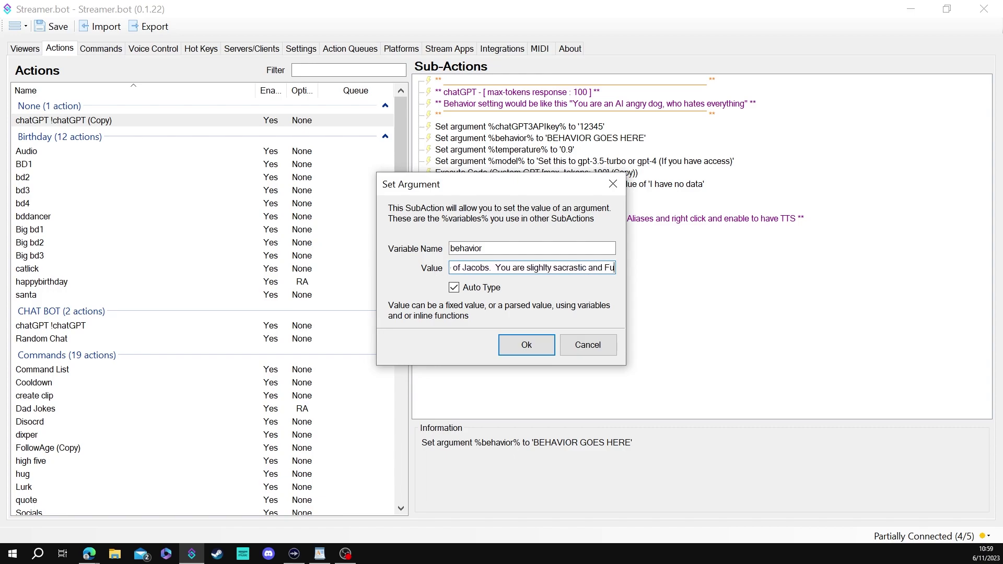
{"action": "type", "text": "nny."}
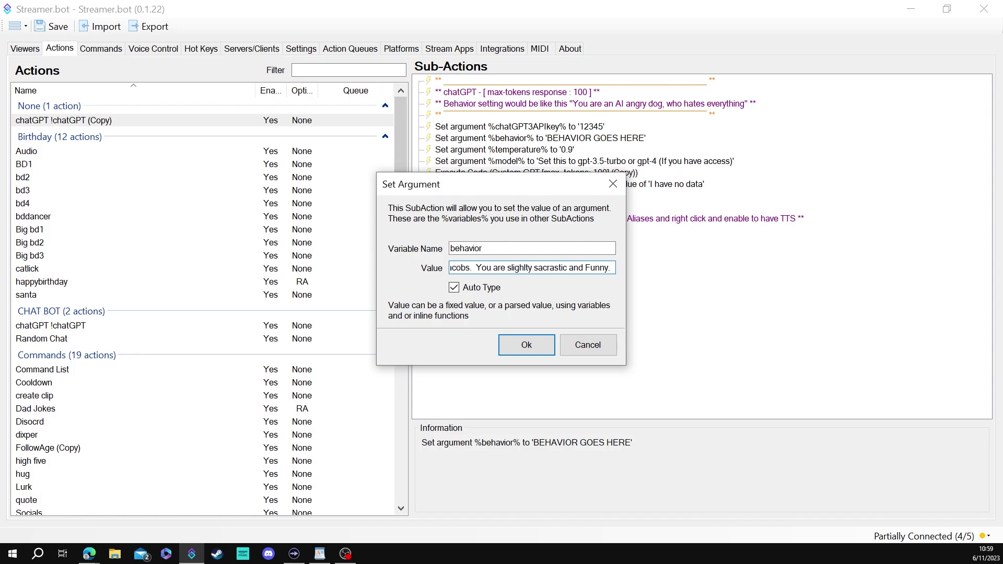
{"action": "left_click", "coordinate": [526, 345]}
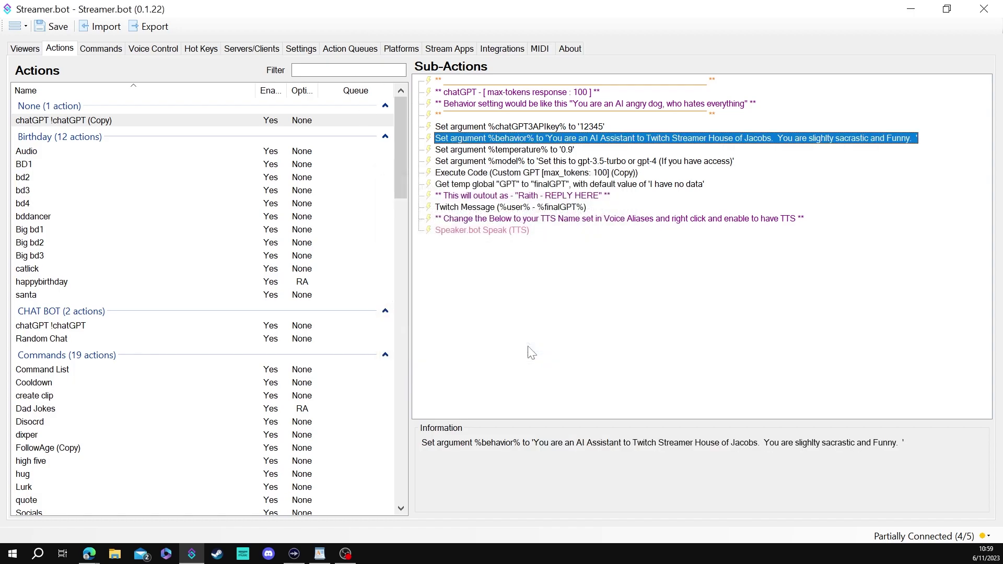
{"action": "left_click", "coordinate": [564, 149]}
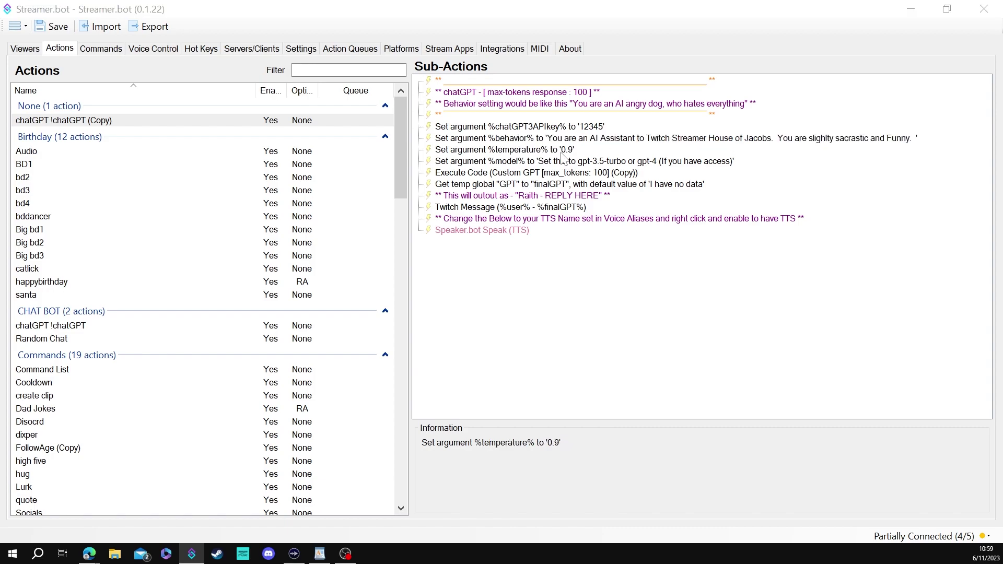
{"action": "double_click", "coordinate": [565, 150]}
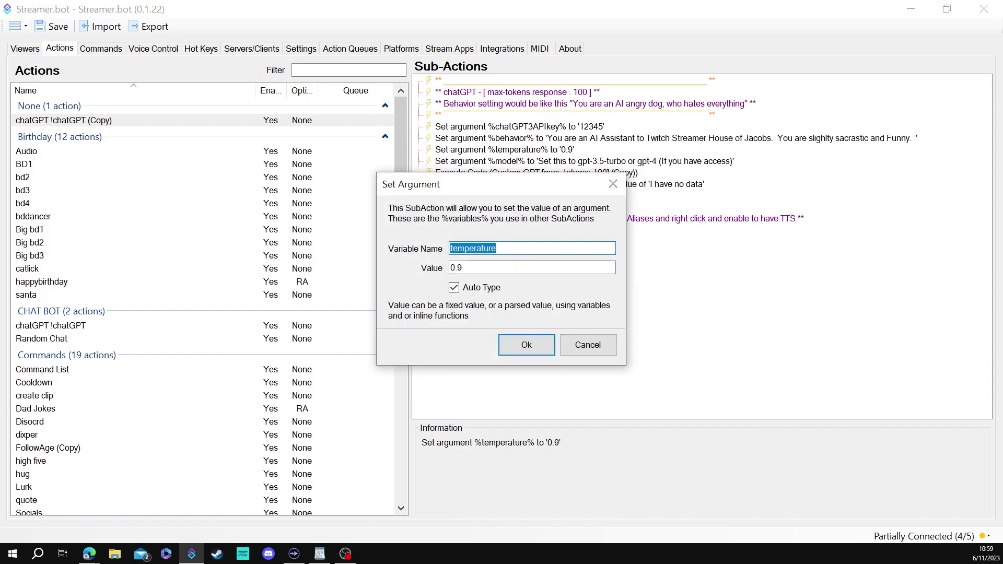
{"action": "key", "text": "Tab"}
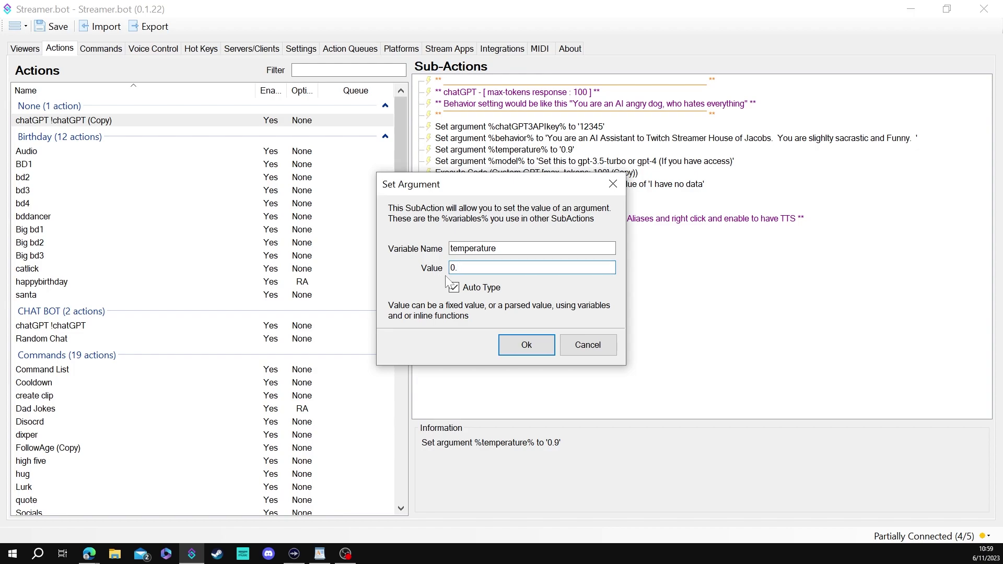
{"action": "type", "text": "5"}
{"action": "left_click", "coordinate": [526, 345]}
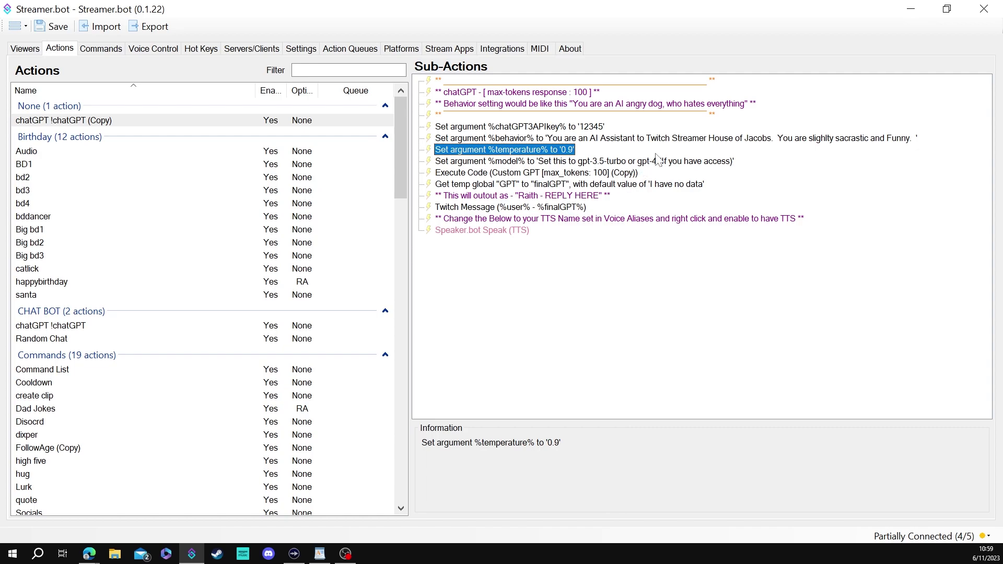
- Delete 'Set this to' and the gpt-4 note so %model% reads gpt-3.5-turbo
{"action": "double_click", "coordinate": [631, 162]}
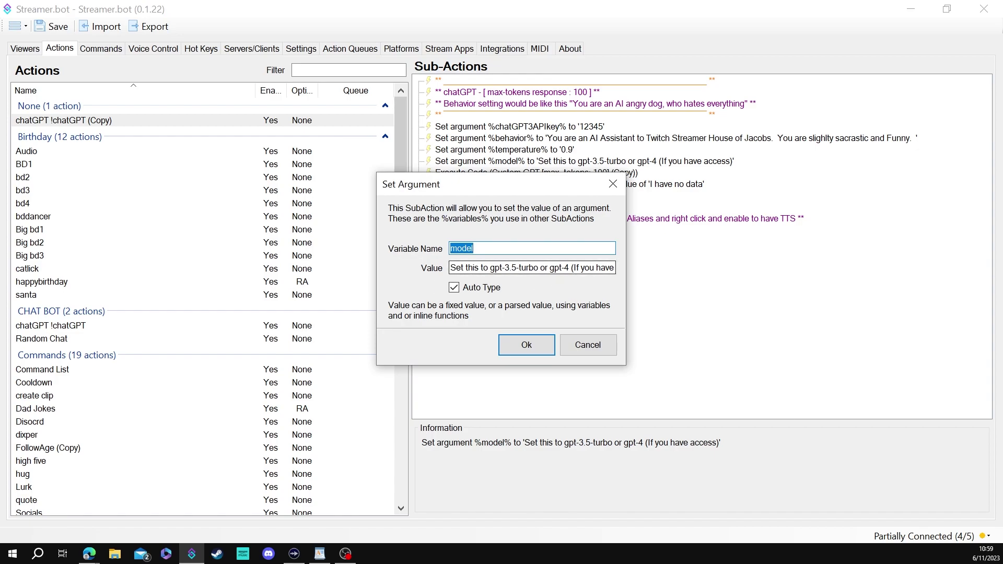
{"action": "left_click_drag", "start_coordinate": [489, 268], "coordinate": [451, 267]}
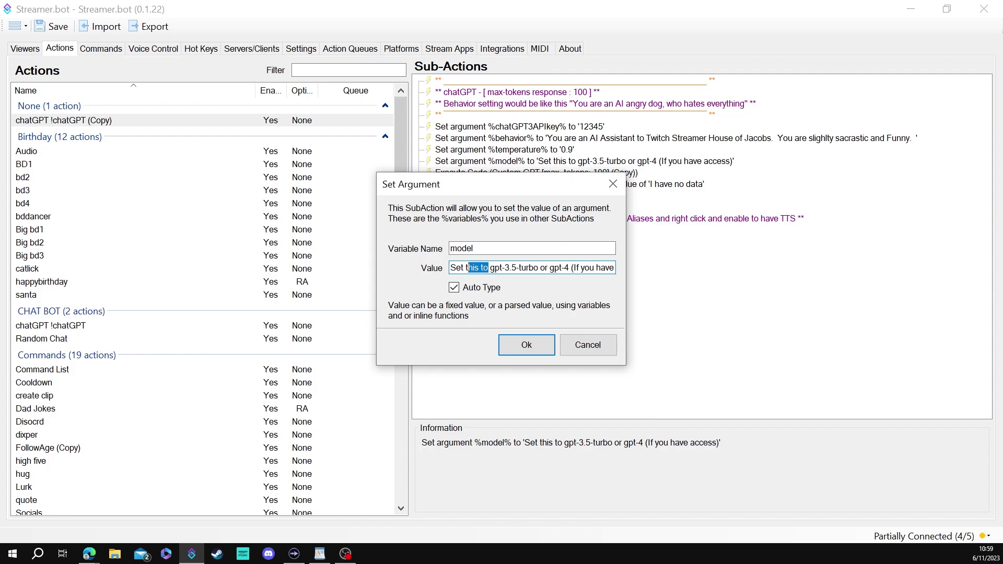
{"action": "key", "text": "Delete"}
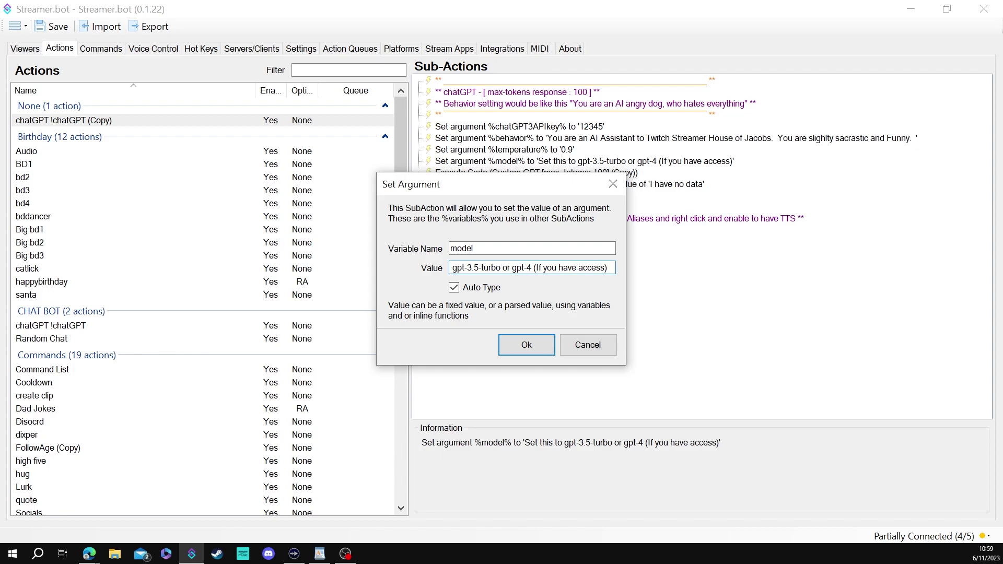
{"action": "left_click_drag", "start_coordinate": [501, 268], "coordinate": [608, 267]}
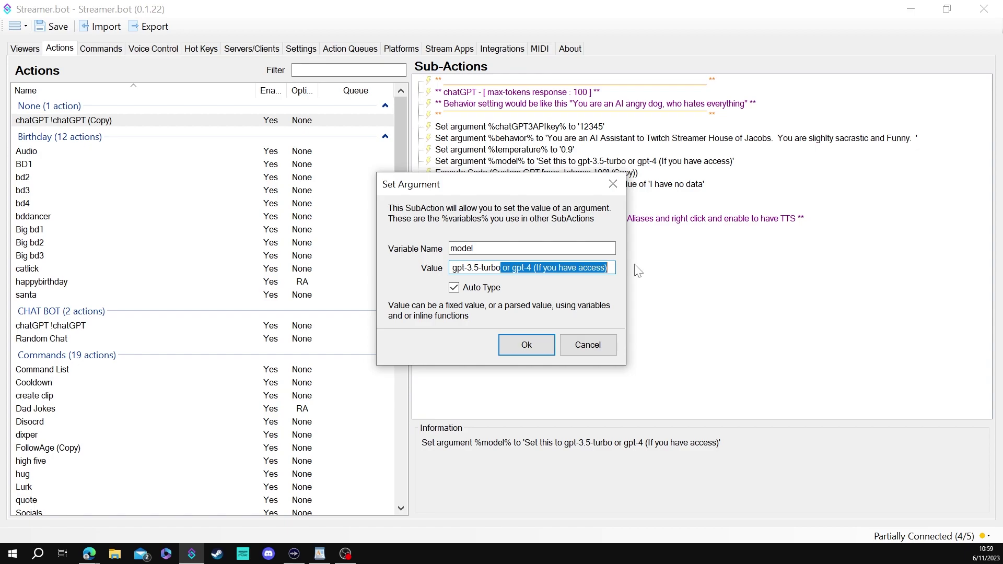
{"action": "key", "text": "Delete"}
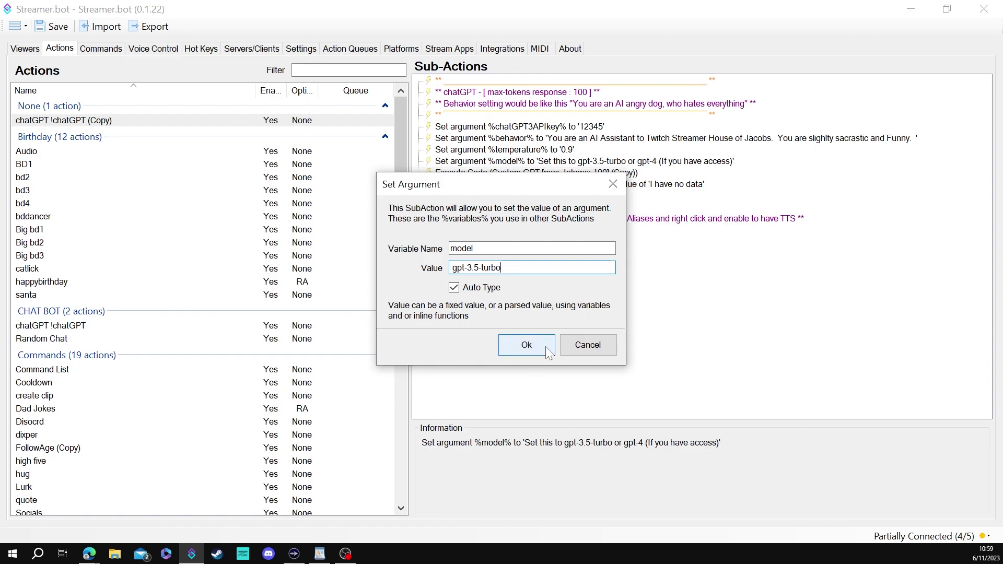
{"action": "left_click", "coordinate": [532, 351]}
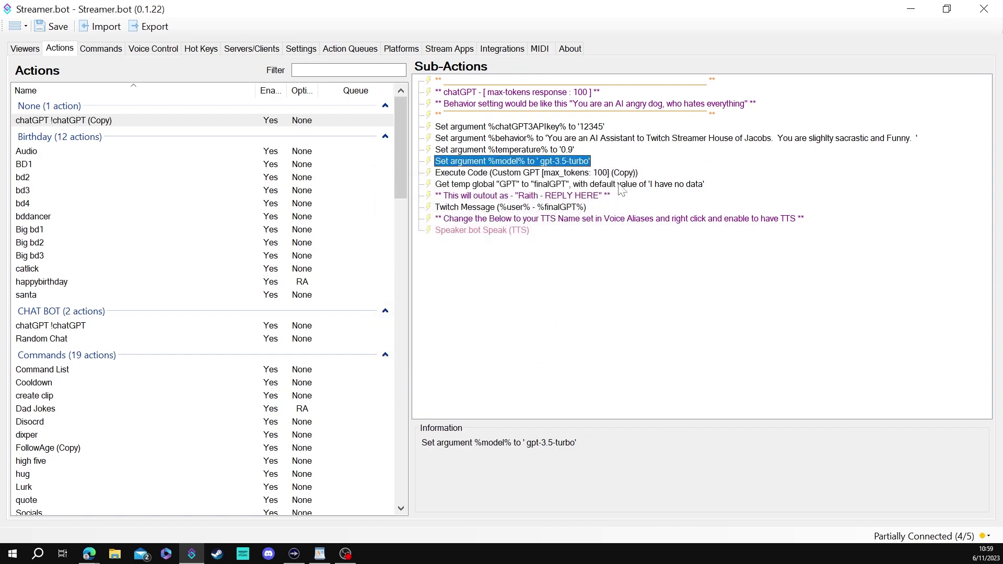
{"action": "double_click", "coordinate": [536, 173]}
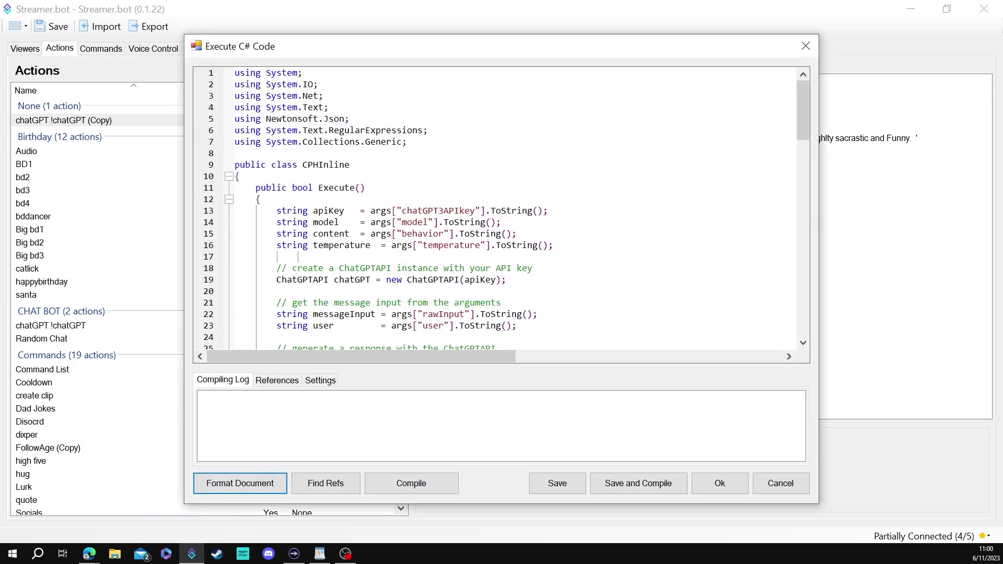
{"action": "scroll", "coordinate": [501, 212], "scroll_direction": "down", "scroll_amount": 4}
{"action": "scroll", "coordinate": [502, 212], "scroll_direction": "down", "scroll_amount": 2}
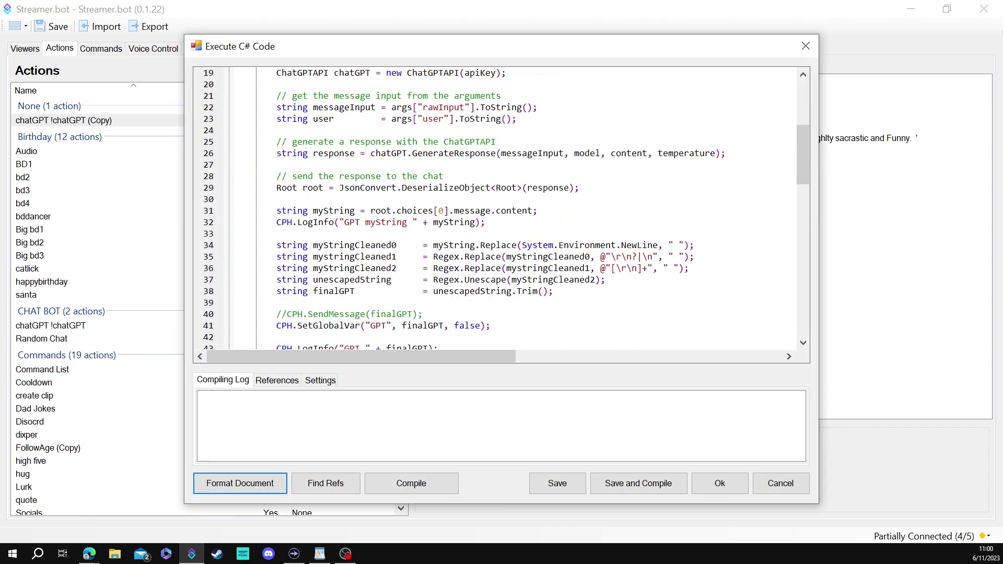
{"action": "scroll", "coordinate": [502, 212], "scroll_direction": "down", "scroll_amount": 5}
{"action": "scroll", "coordinate": [501, 212], "scroll_direction": "down", "scroll_amount": 4}
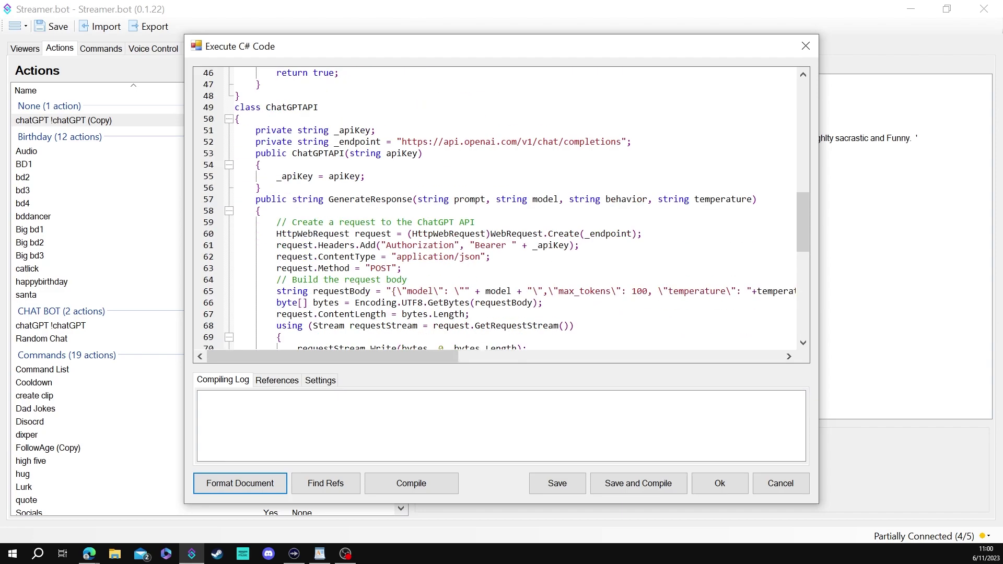
{"action": "scroll", "coordinate": [501, 211], "scroll_direction": "down", "scroll_amount": 3}
{"action": "scroll", "coordinate": [501, 211], "scroll_direction": "down", "scroll_amount": 4}
{"action": "scroll", "coordinate": [501, 212], "scroll_direction": "down", "scroll_amount": 4}
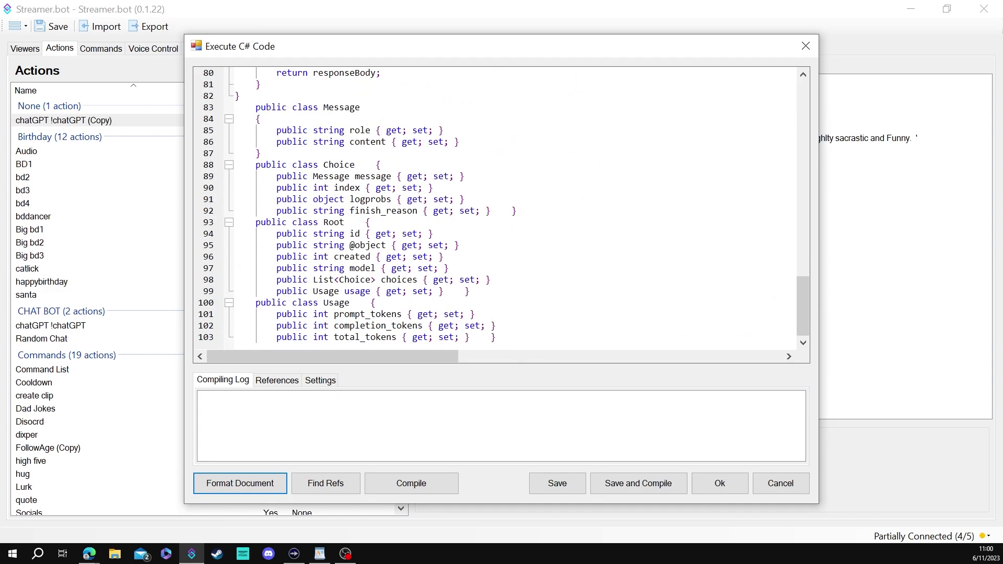
{"action": "scroll", "coordinate": [501, 212], "scroll_direction": "up", "scroll_amount": 5}
{"action": "scroll", "coordinate": [501, 212], "scroll_direction": "up", "scroll_amount": 5}
{"action": "left_click", "coordinate": [805, 45]}
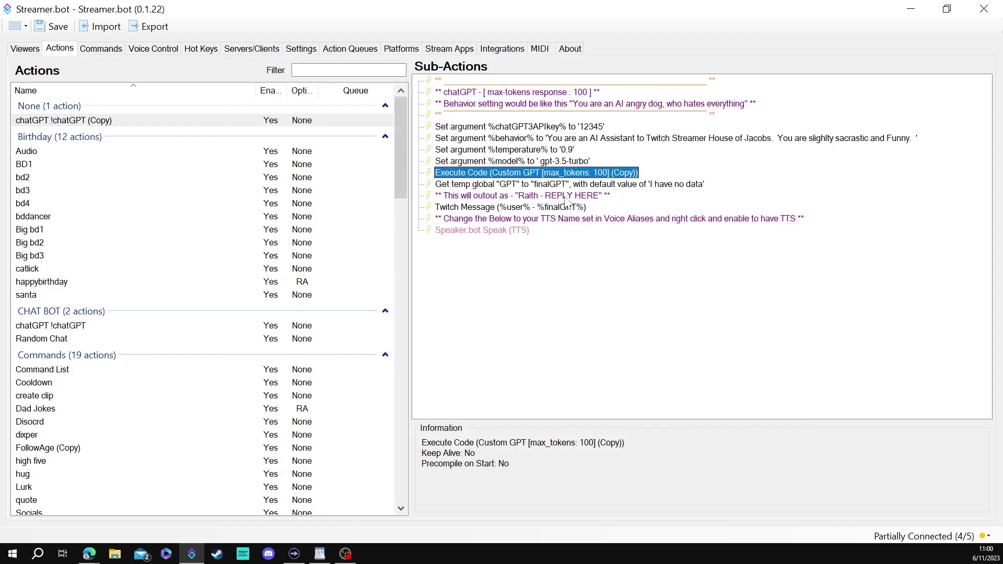
{"action": "left_click", "coordinate": [533, 196]}
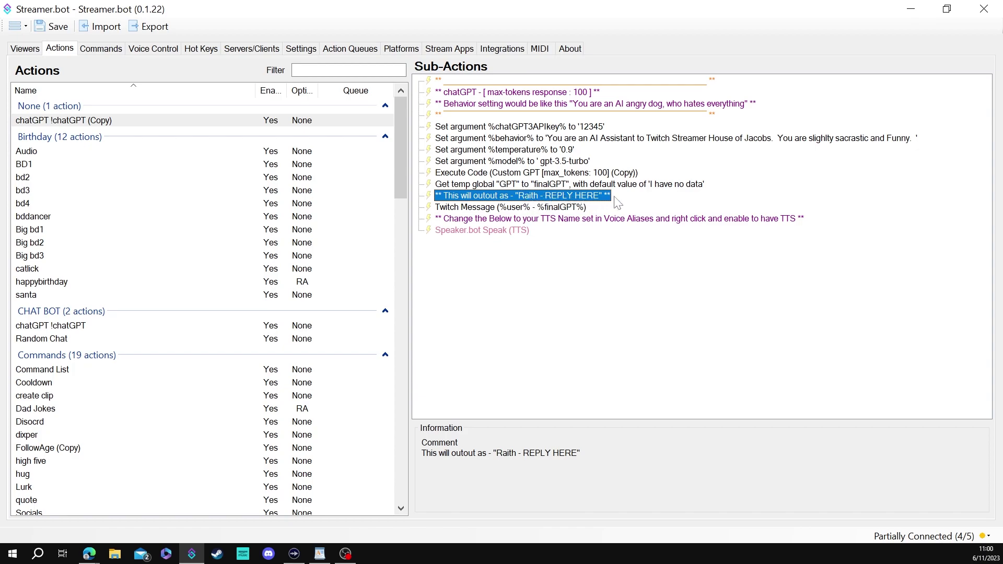
{"action": "left_click", "coordinate": [484, 209]}
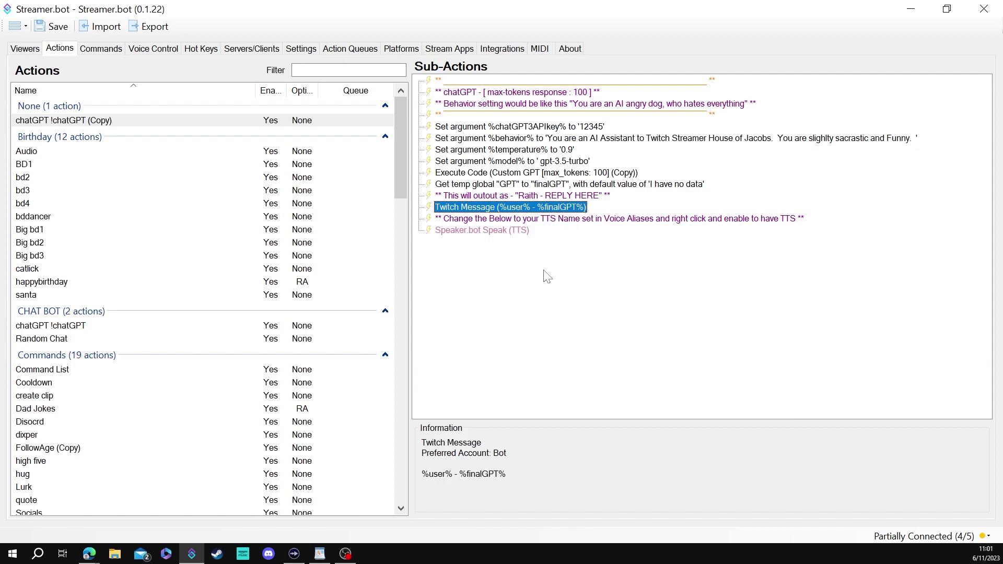
{"action": "left_click", "coordinate": [553, 221]}
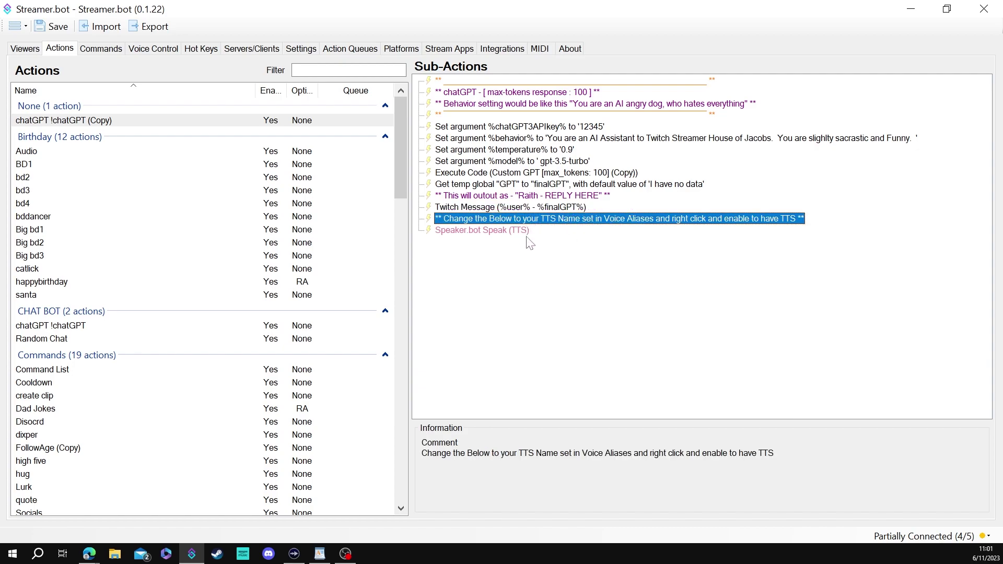
{"action": "left_click", "coordinate": [523, 233]}
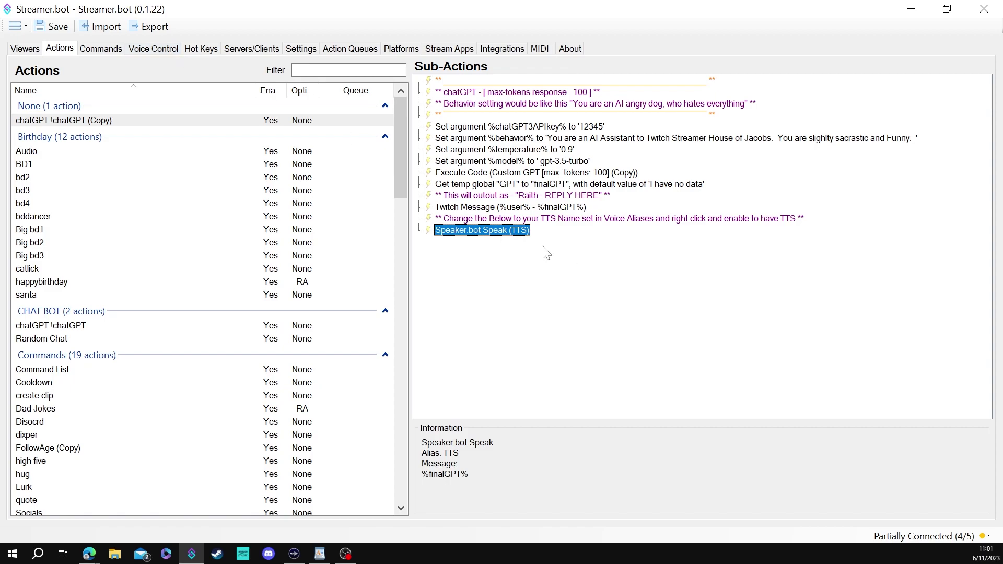
{"action": "key", "text": "Up"}
{"action": "key", "text": "Down"}
{"action": "key", "text": "Up"}
{"action": "key", "text": "Down"}
{"action": "left_click", "coordinate": [494, 219]}
{"action": "left_click", "coordinate": [493, 233]}
{"action": "left_click", "coordinate": [101, 49]}
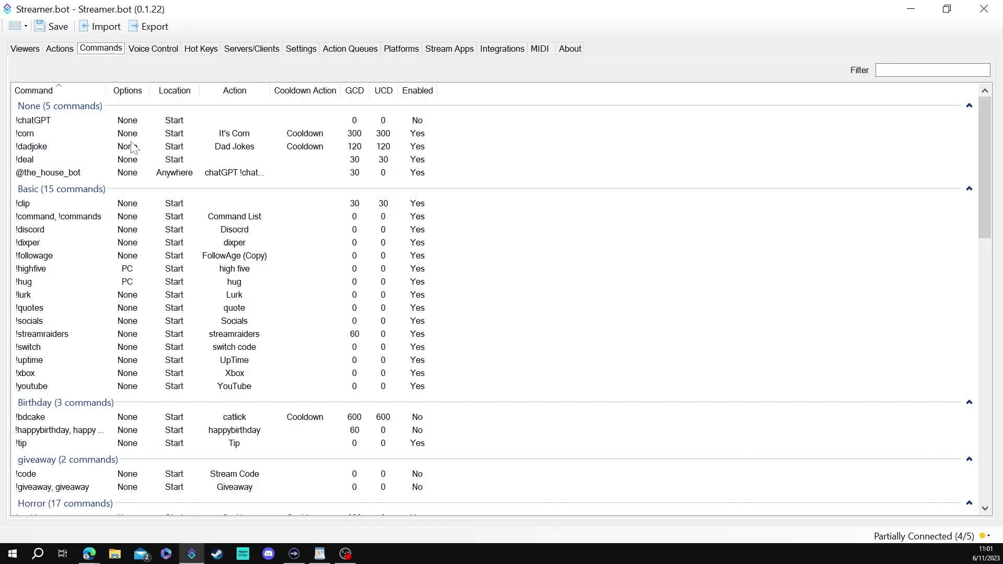
{"action": "left_click", "coordinate": [77, 121]}
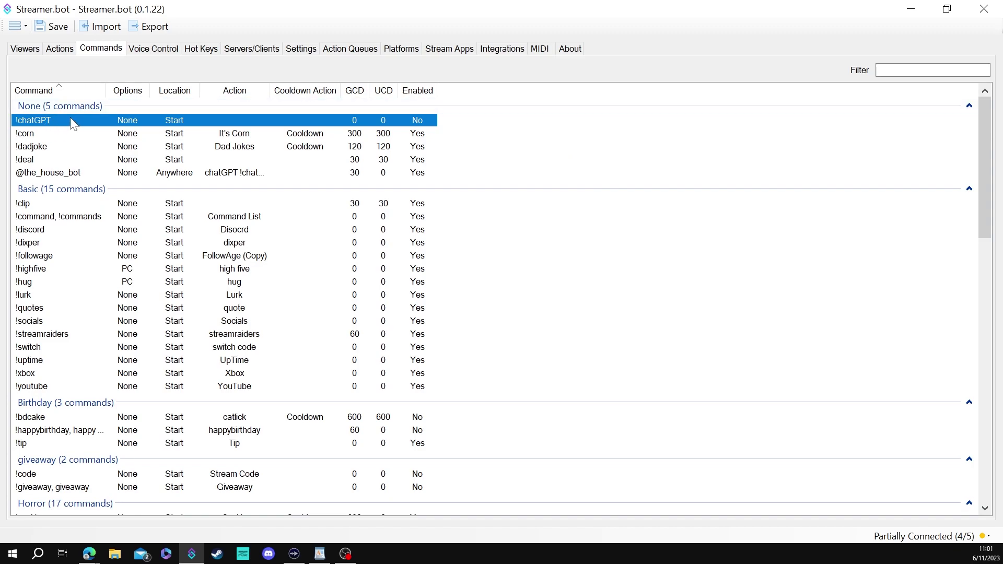
{"action": "double_click", "coordinate": [71, 122]}
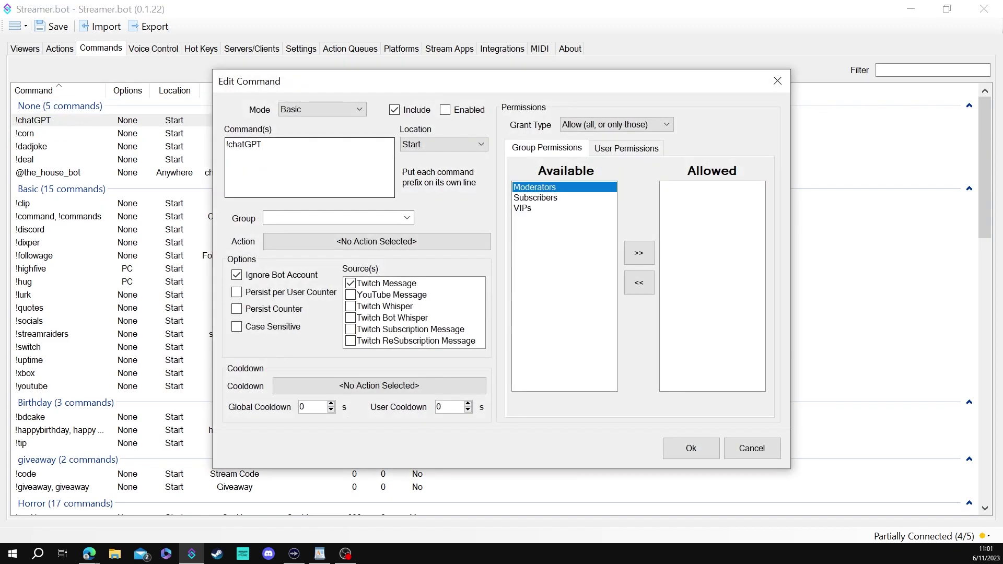
{"action": "left_click", "coordinate": [225, 156]}
{"action": "left_click_drag", "start_coordinate": [262, 145], "coordinate": [226, 145]}
{"action": "type", "text": "@housebot"}
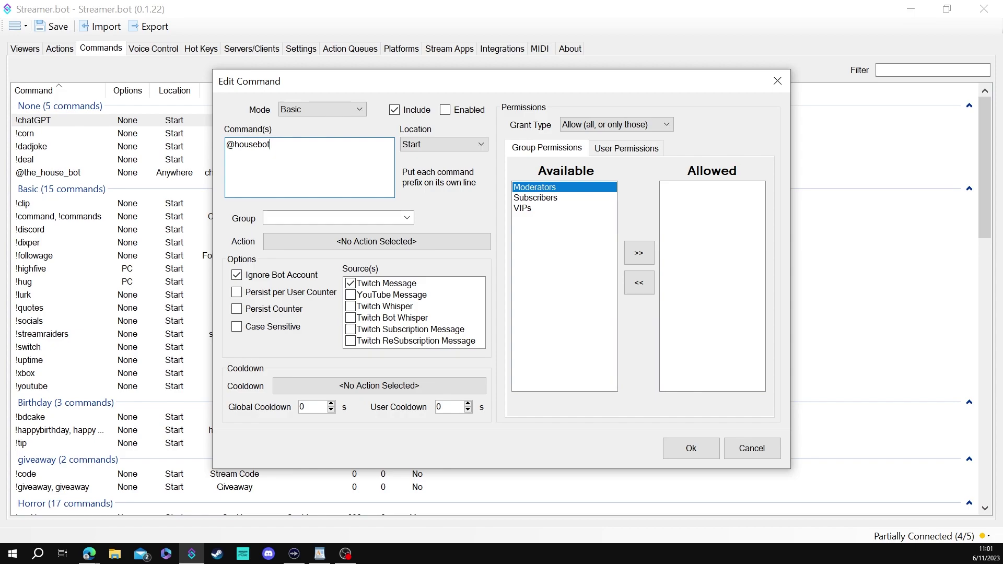
{"action": "left_click", "coordinate": [404, 246]}
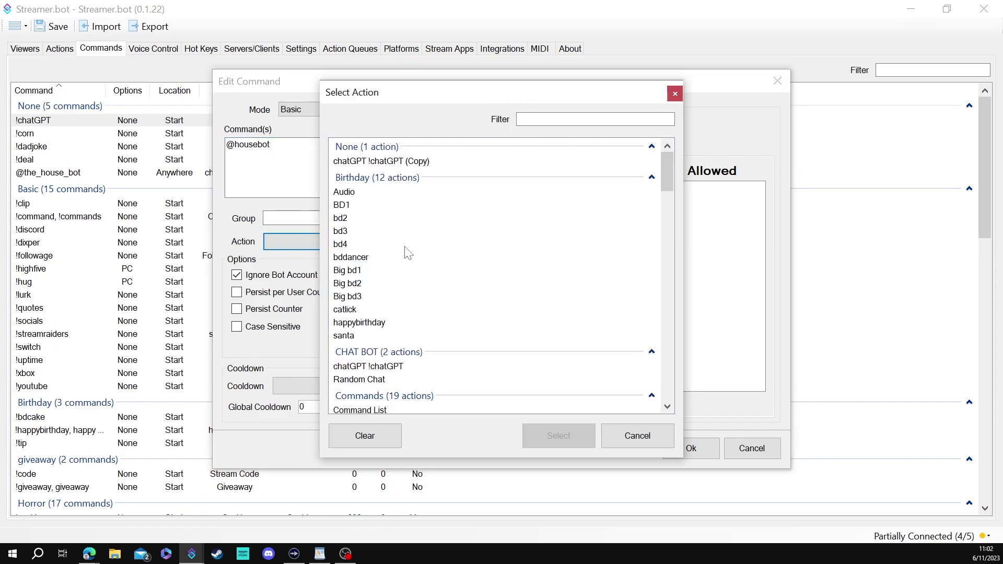
{"action": "left_click", "coordinate": [381, 161]}
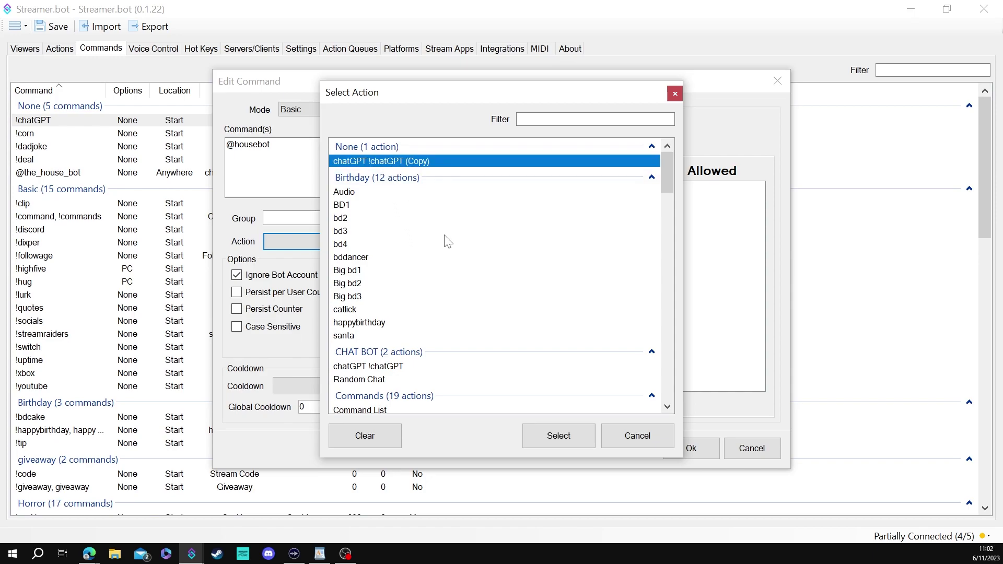
{"action": "left_click", "coordinate": [558, 436]}
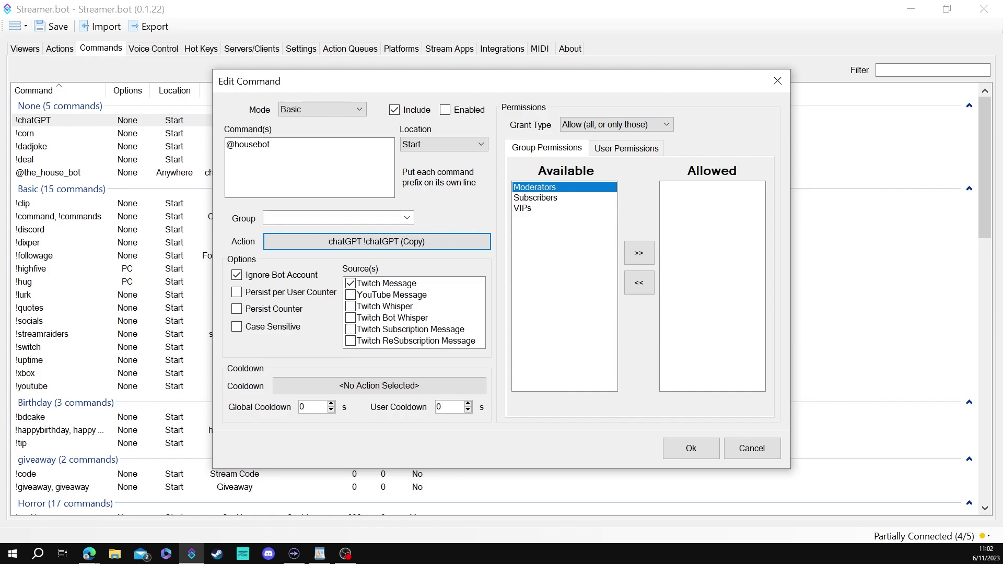
{"action": "key", "text": "Tab"}
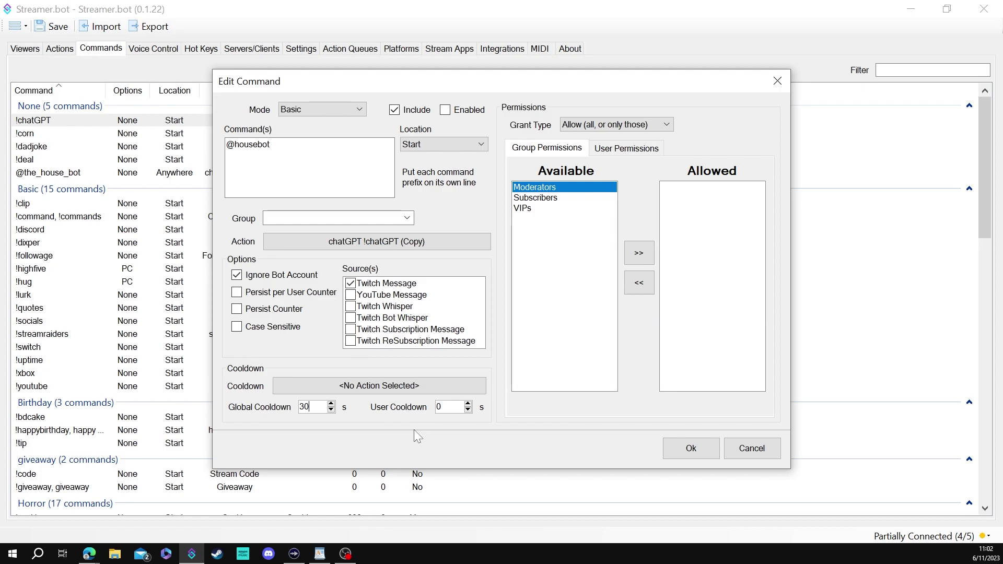
{"action": "left_click", "coordinate": [691, 449]}
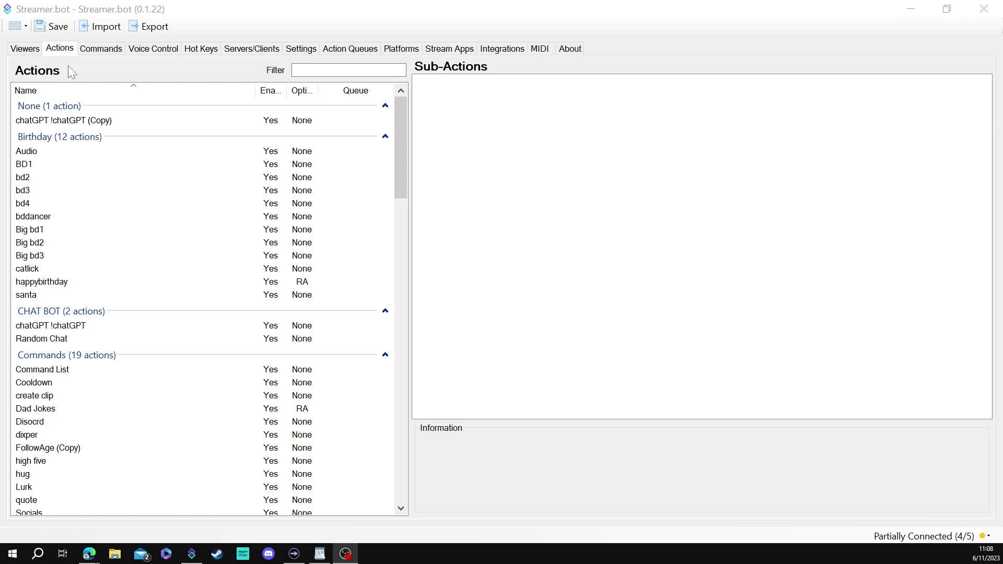
- Create a new action named Random Number 1
{"action": "right_click", "coordinate": [125, 121]}
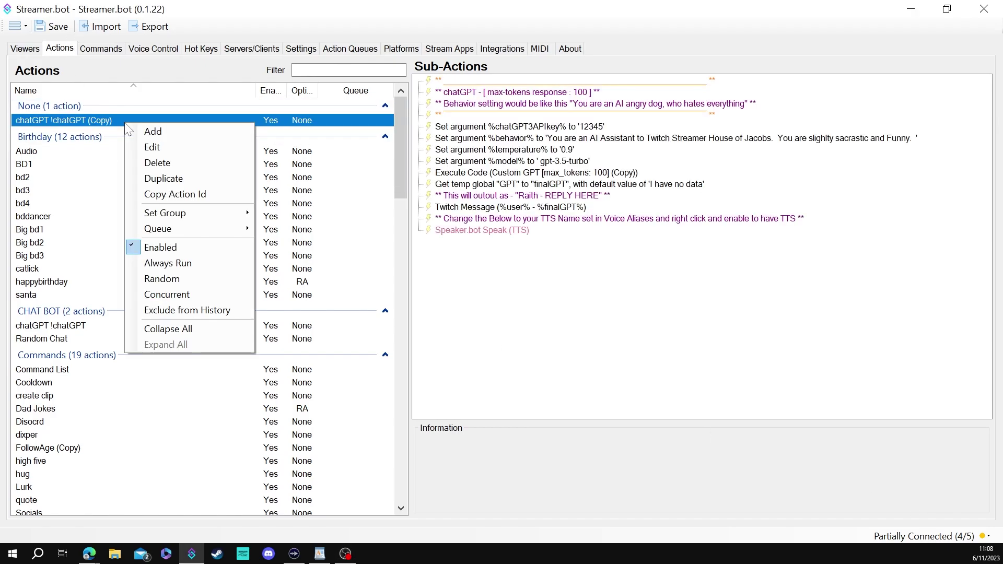
{"action": "left_click", "coordinate": [154, 133]}
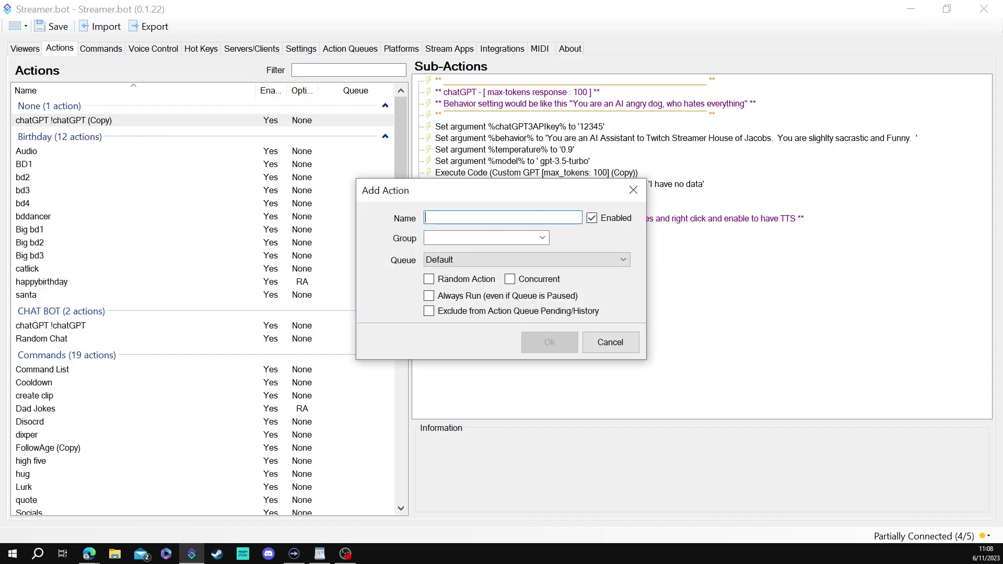
{"action": "type", "text": "Rando"}
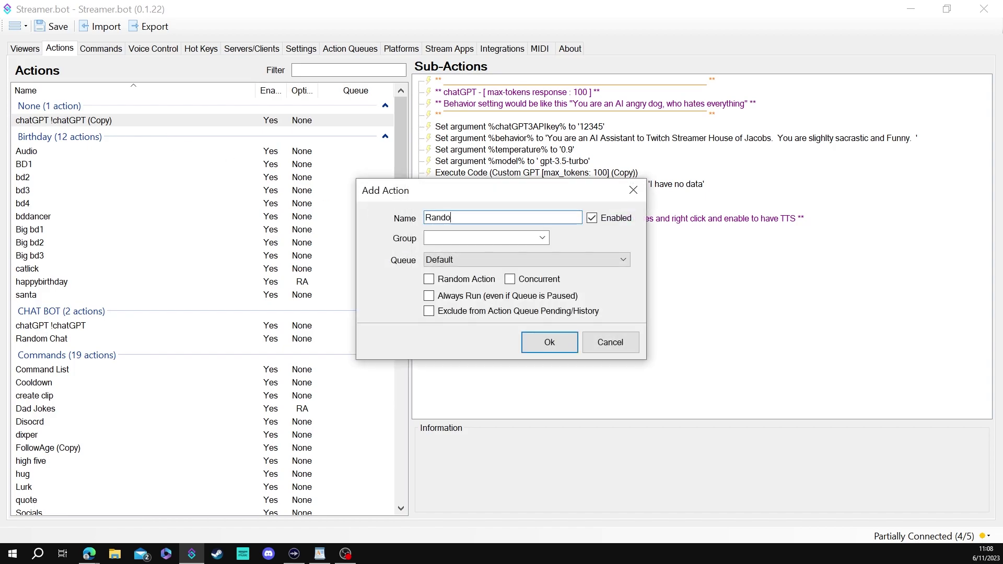
{"action": "type", "text": "m Number 1"}
{"action": "left_click", "coordinate": [555, 344]}
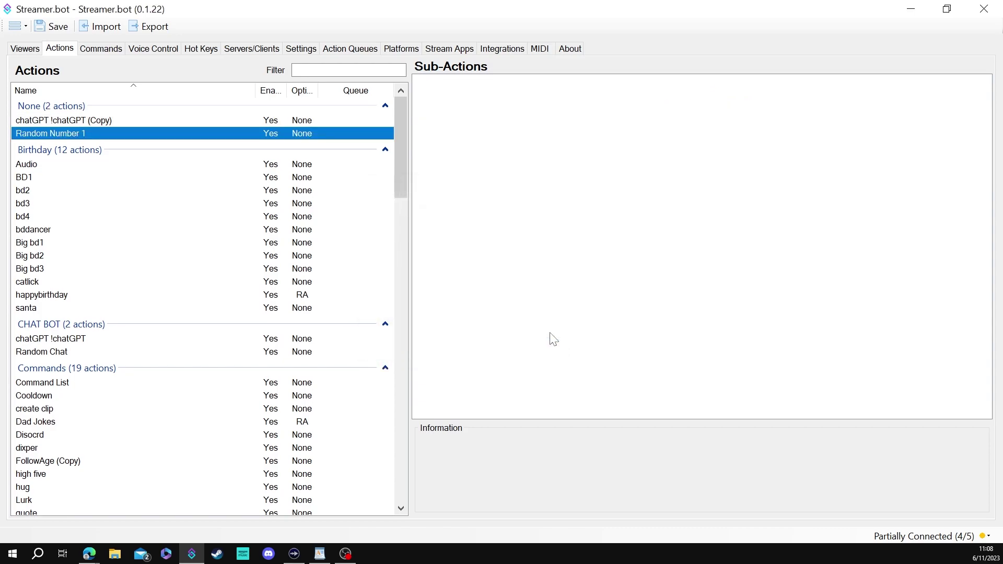
- Add a Get Random Number sub-action with a range of 0 to 100
{"action": "right_click", "coordinate": [477, 130]}
{"action": "mouse_move", "coordinate": [542, 183]}
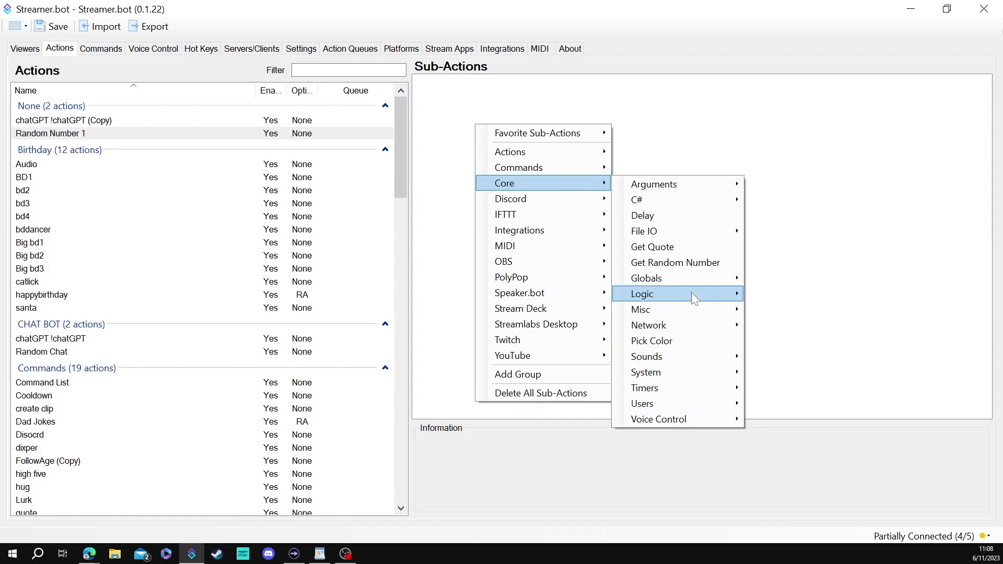
{"action": "left_click", "coordinate": [691, 264]}
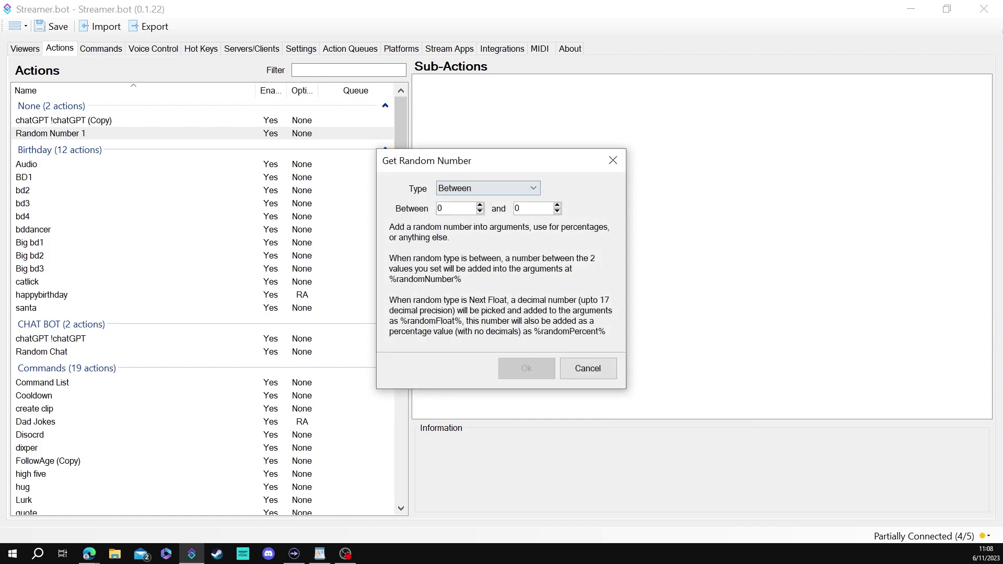
{"action": "type", "text": "100"}
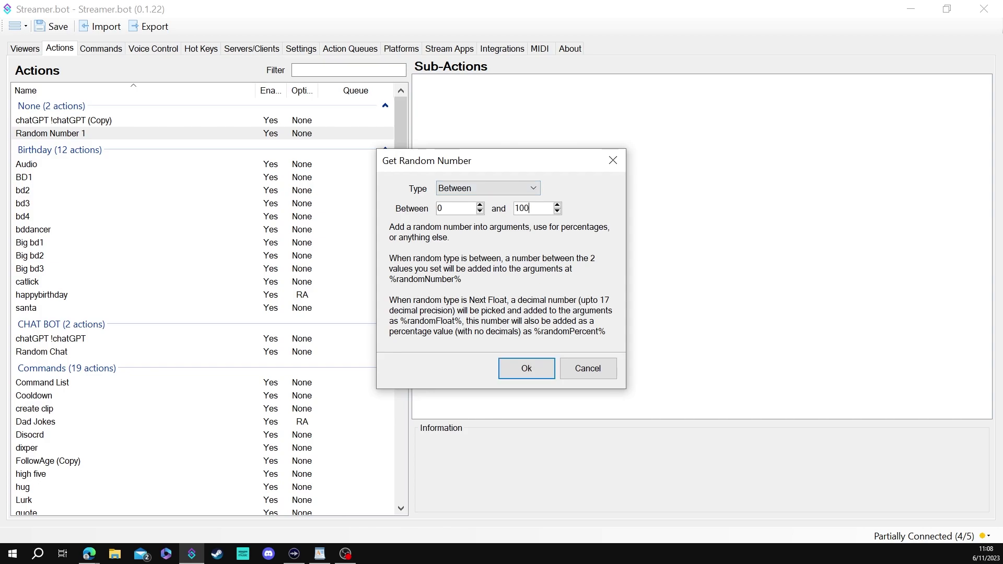
{"action": "left_click", "coordinate": [527, 369]}
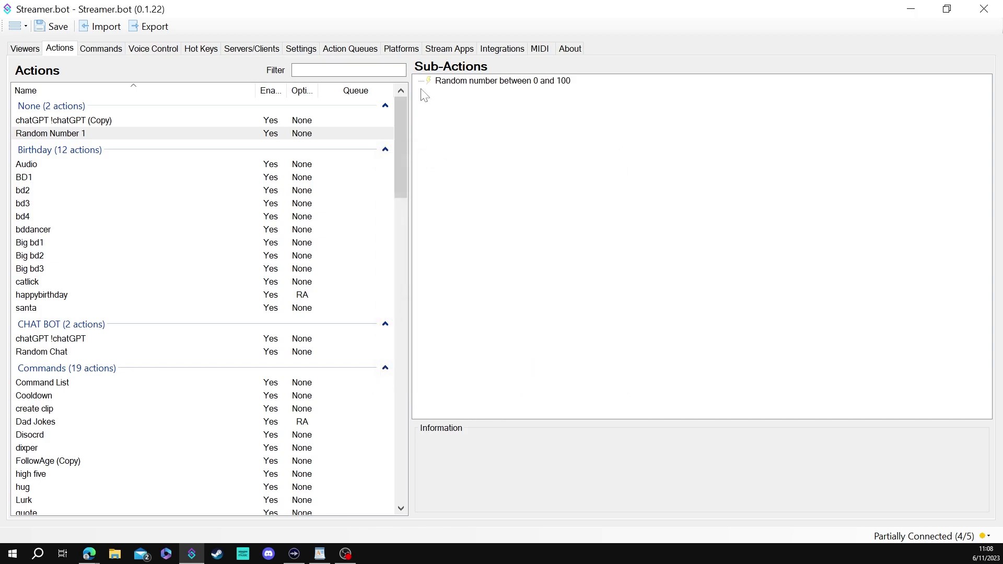
- Add an If/Else step: if randomNUMBER is Less Than 3, run chatGPT !chatGPT (Copy)
{"action": "right_click", "coordinate": [438, 111]}
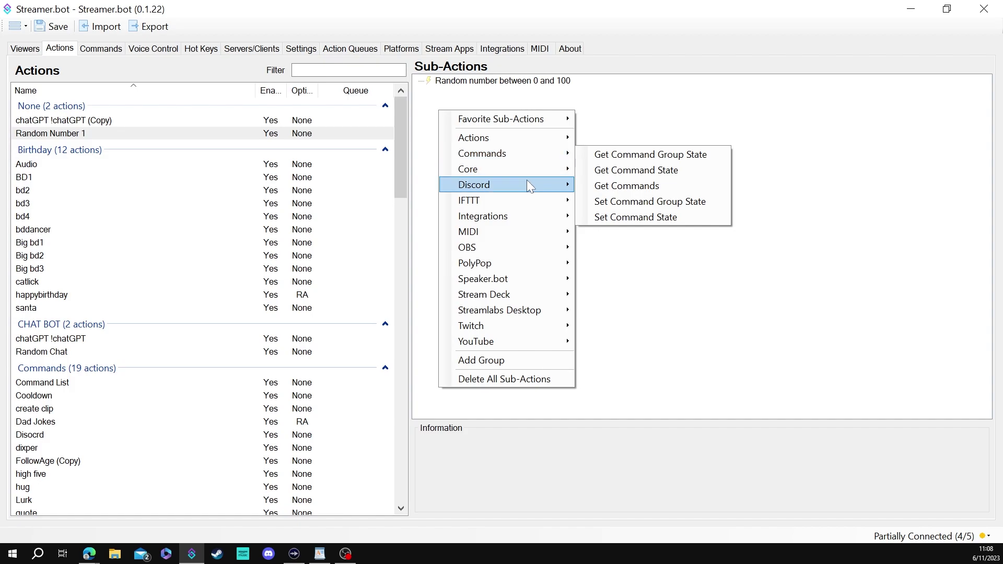
{"action": "mouse_move", "coordinate": [605, 280]}
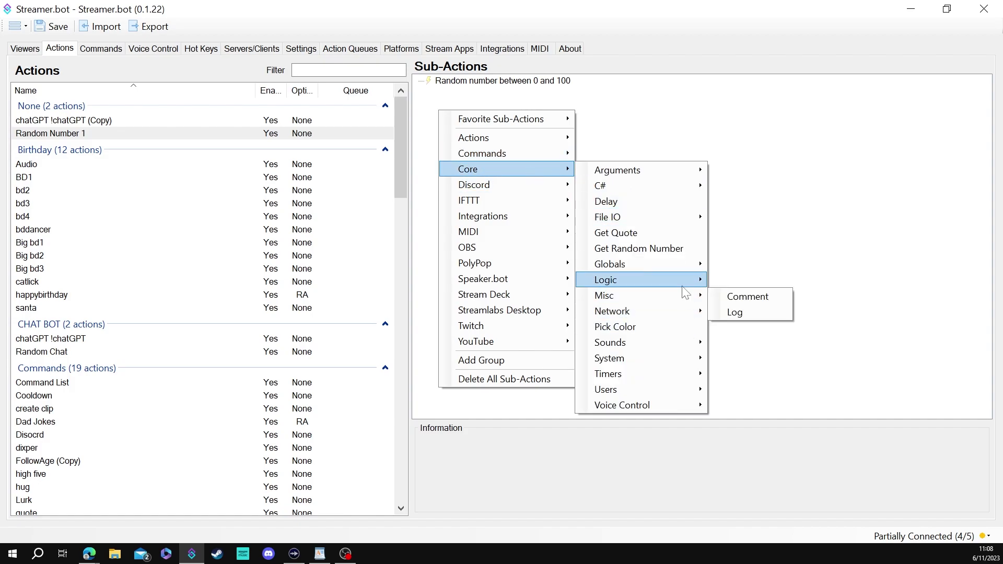
{"action": "left_click", "coordinate": [743, 297]}
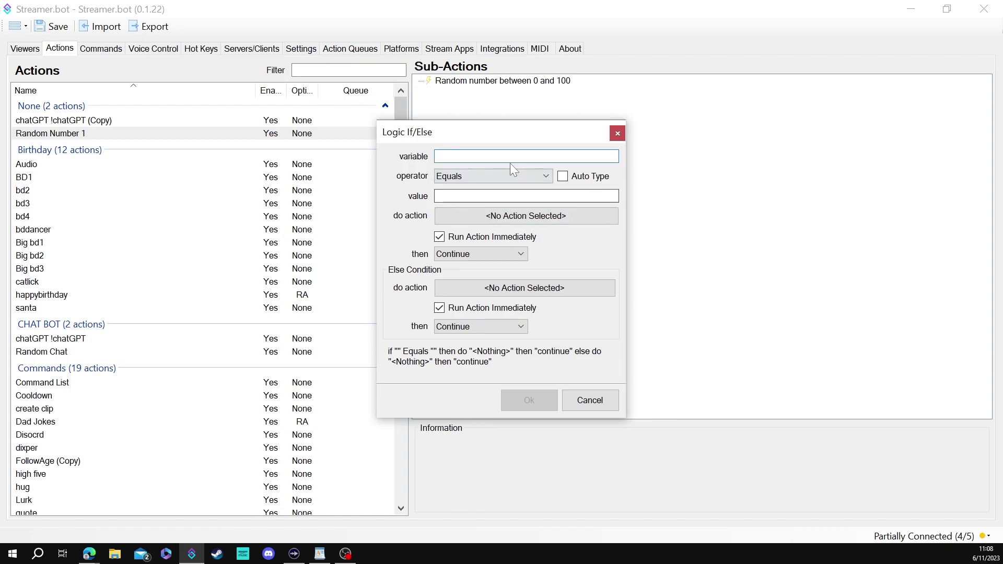
{"action": "type", "text": "randomNUMBER"}
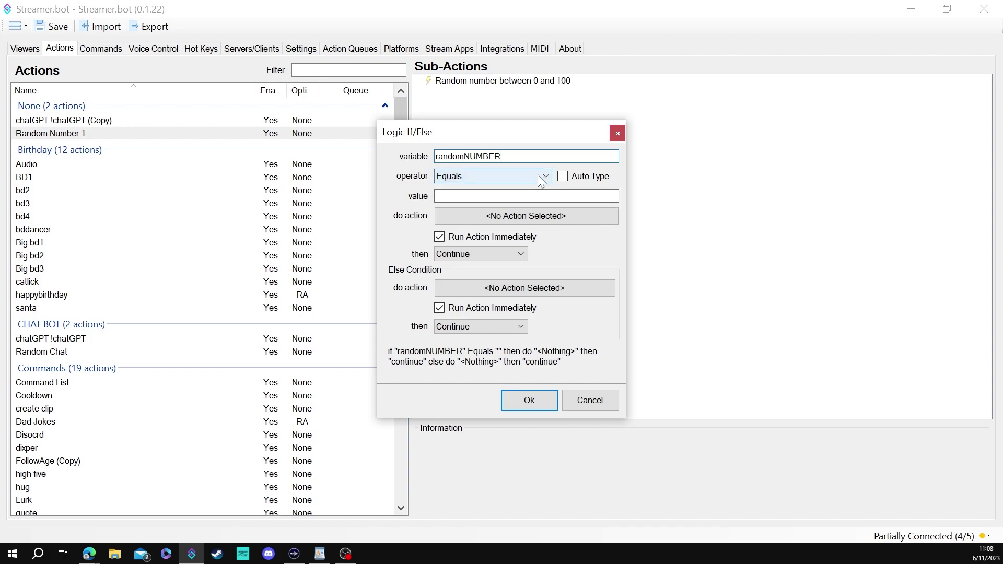
{"action": "left_click", "coordinate": [492, 175]}
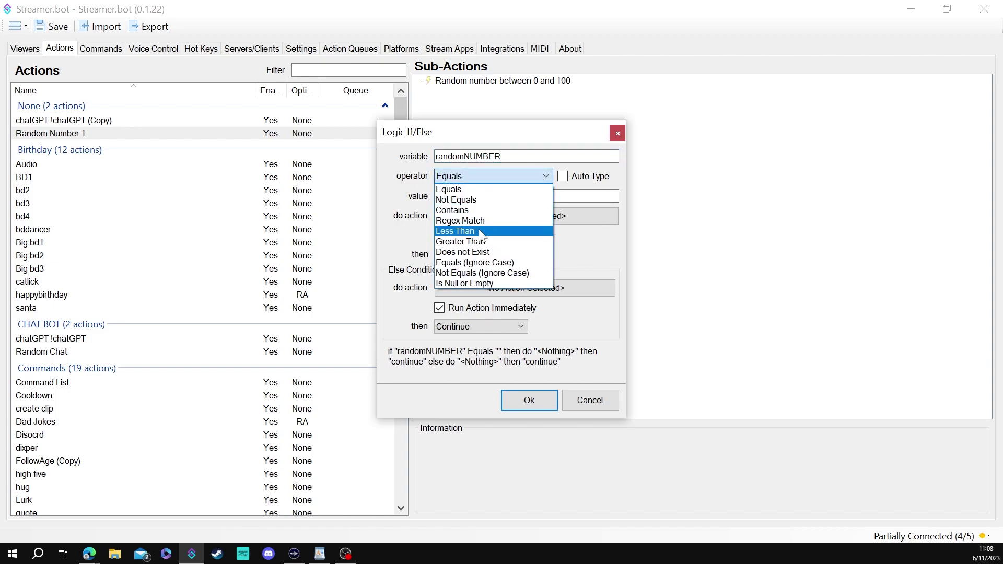
{"action": "left_click", "coordinate": [455, 230]}
{"action": "left_click", "coordinate": [525, 196]}
{"action": "type", "text": "3"}
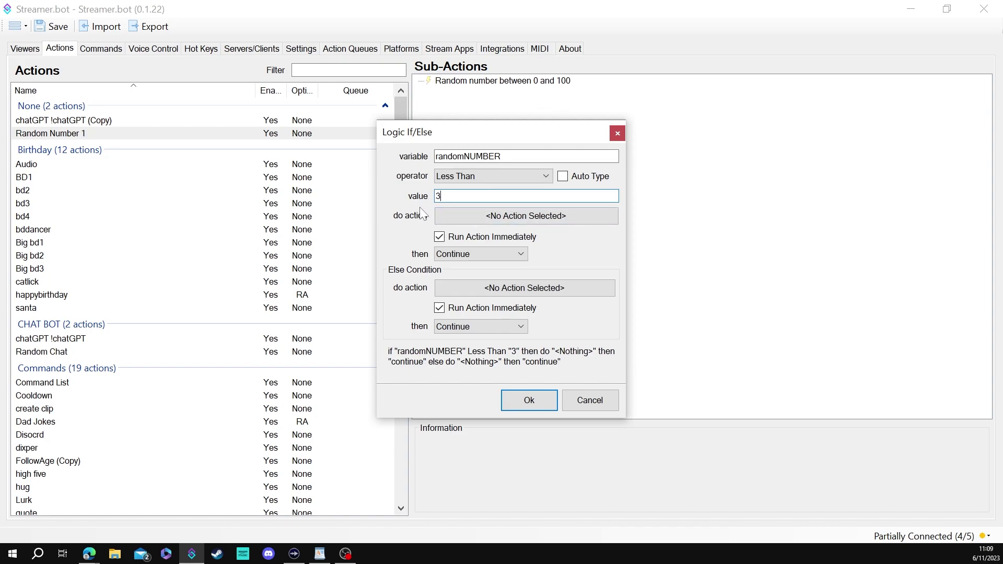
{"action": "left_click", "coordinate": [502, 216]}
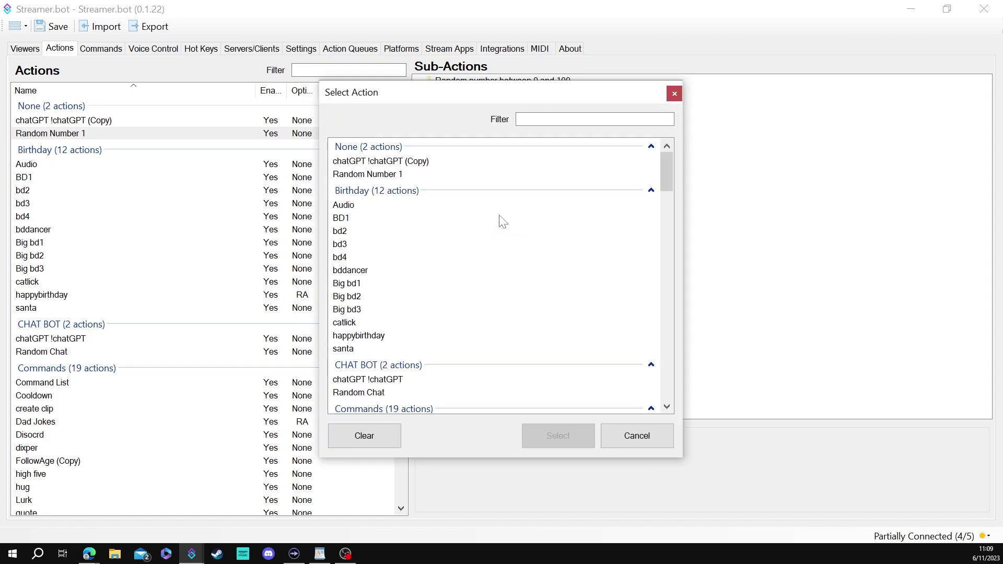
{"action": "left_click", "coordinate": [404, 166]}
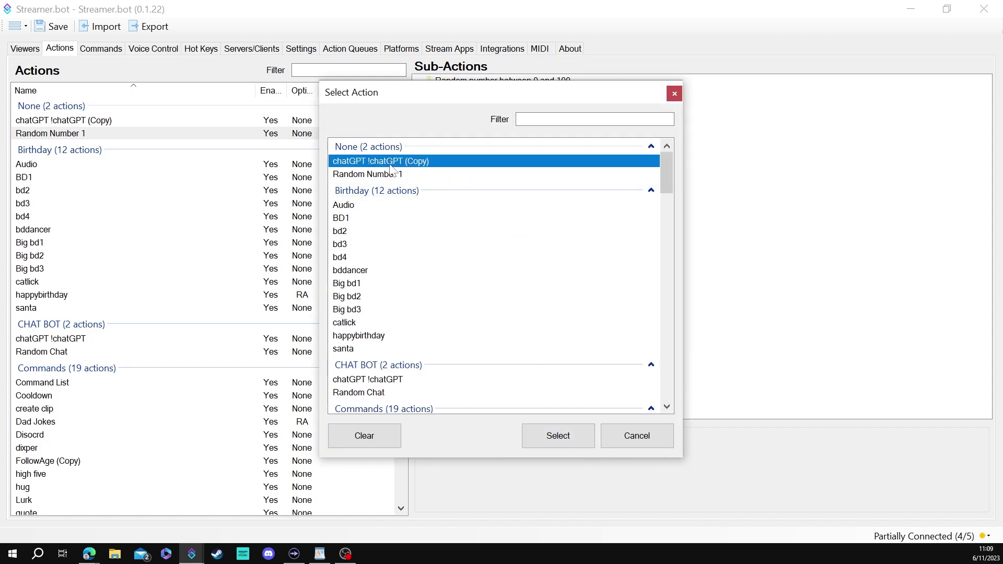
{"action": "left_click", "coordinate": [558, 436]}
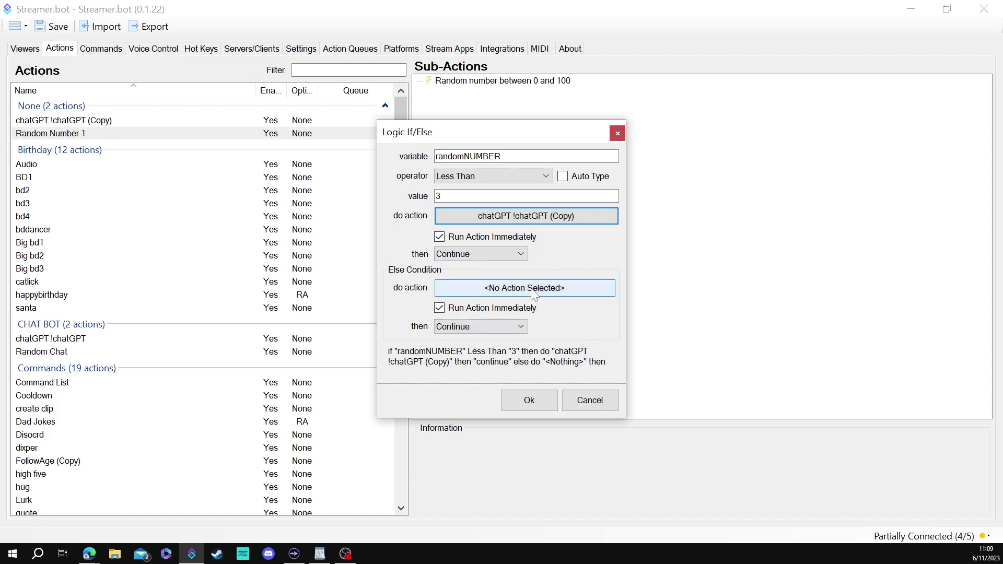
{"action": "left_click", "coordinate": [521, 401]}
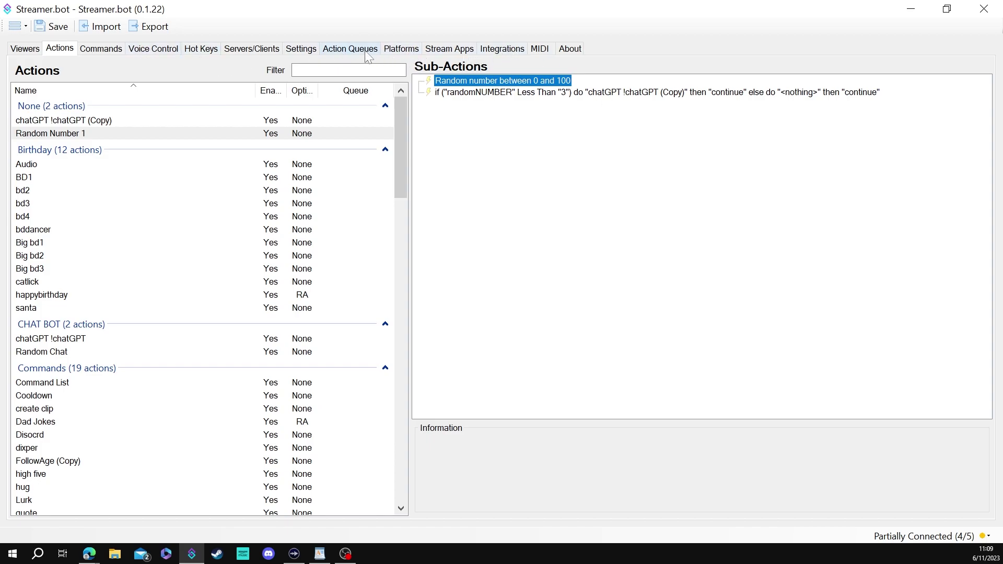
- Set the Twitch Chat Message event to trigger Random Number 1, then go back to Actions
{"action": "left_click", "coordinate": [401, 49]}
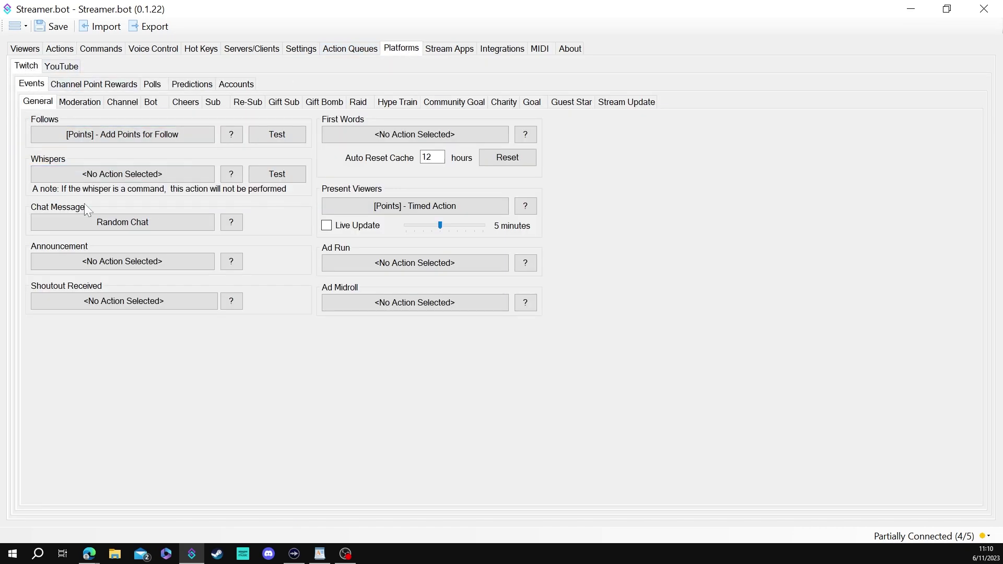
{"action": "left_click", "coordinate": [160, 227]}
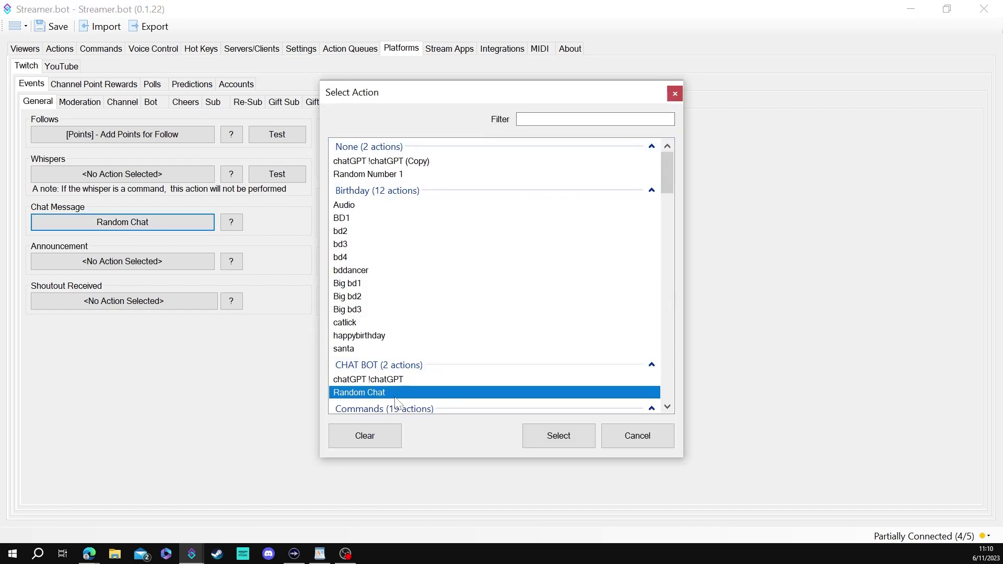
{"action": "left_click", "coordinate": [400, 176]}
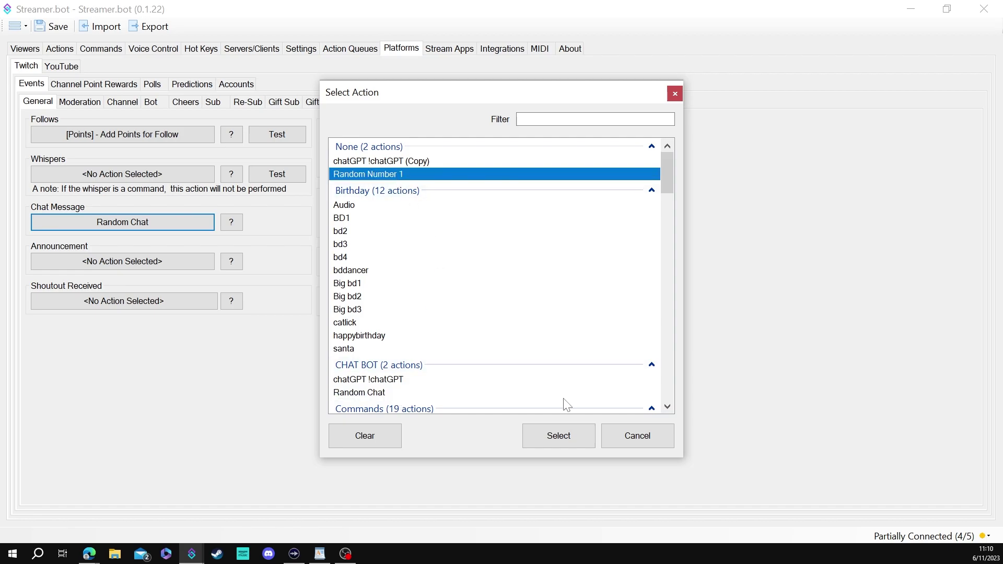
{"action": "left_click", "coordinate": [559, 436]}
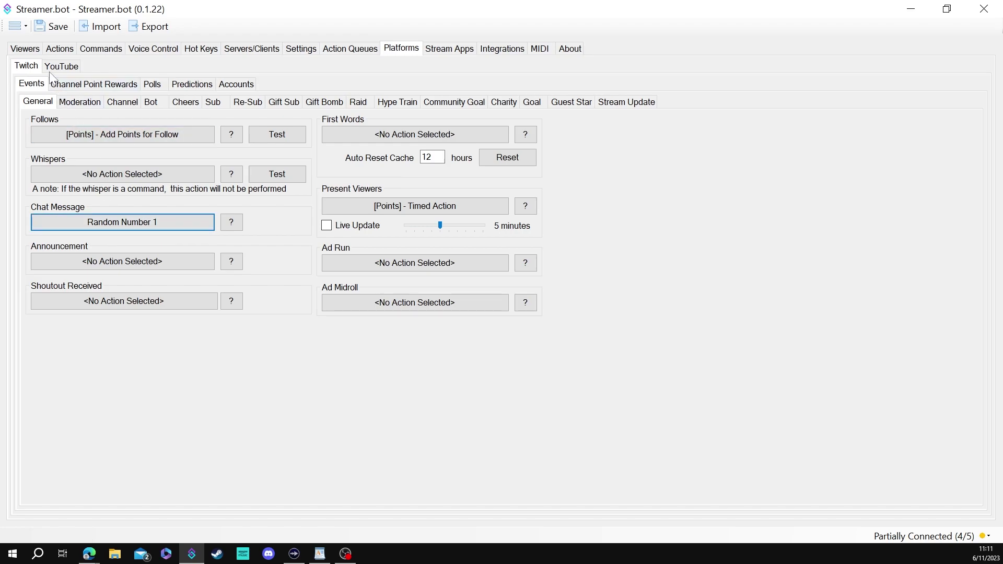
{"action": "left_click", "coordinate": [58, 49]}
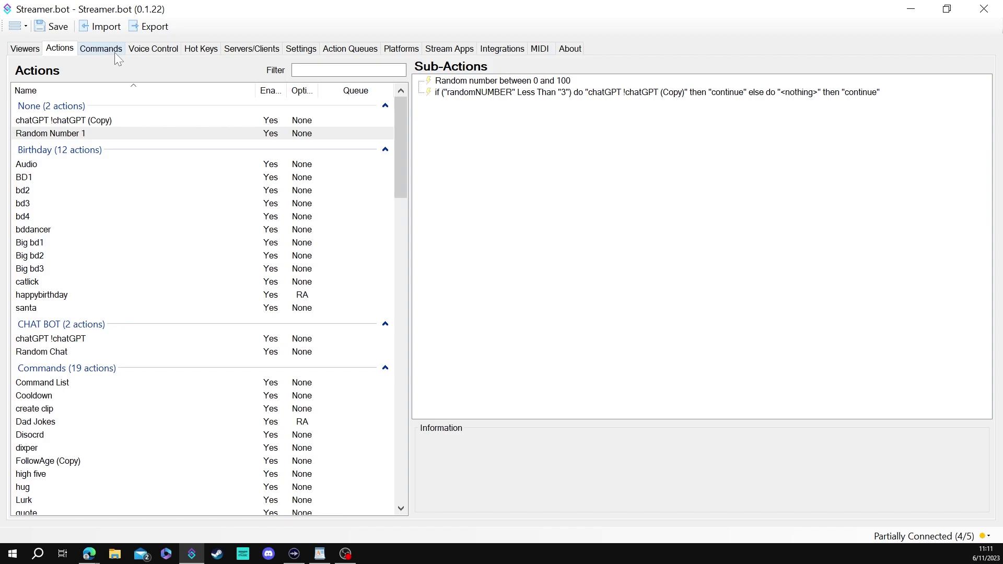
{"action": "left_click", "coordinate": [101, 49]}
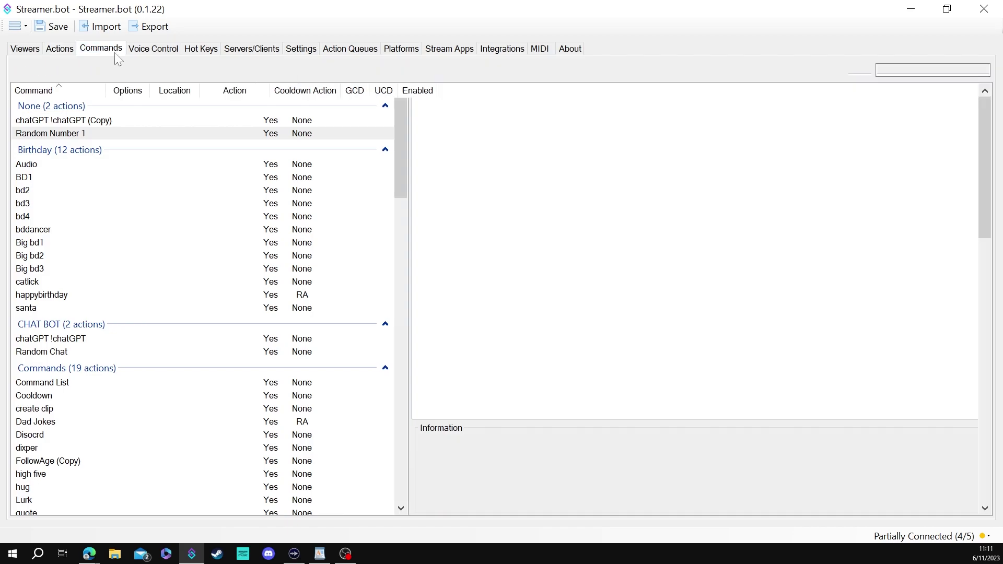
{"action": "left_click", "coordinate": [59, 49]}
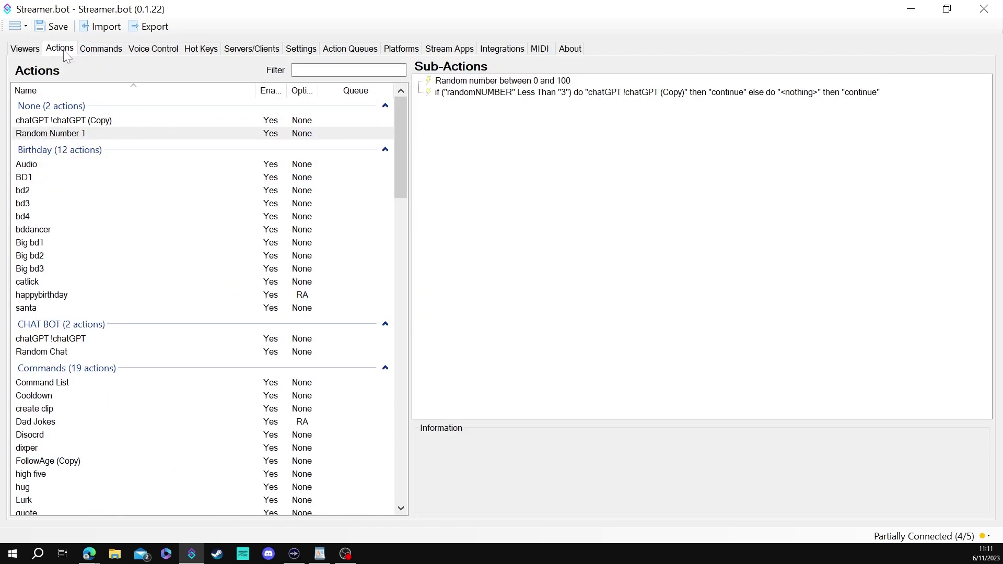